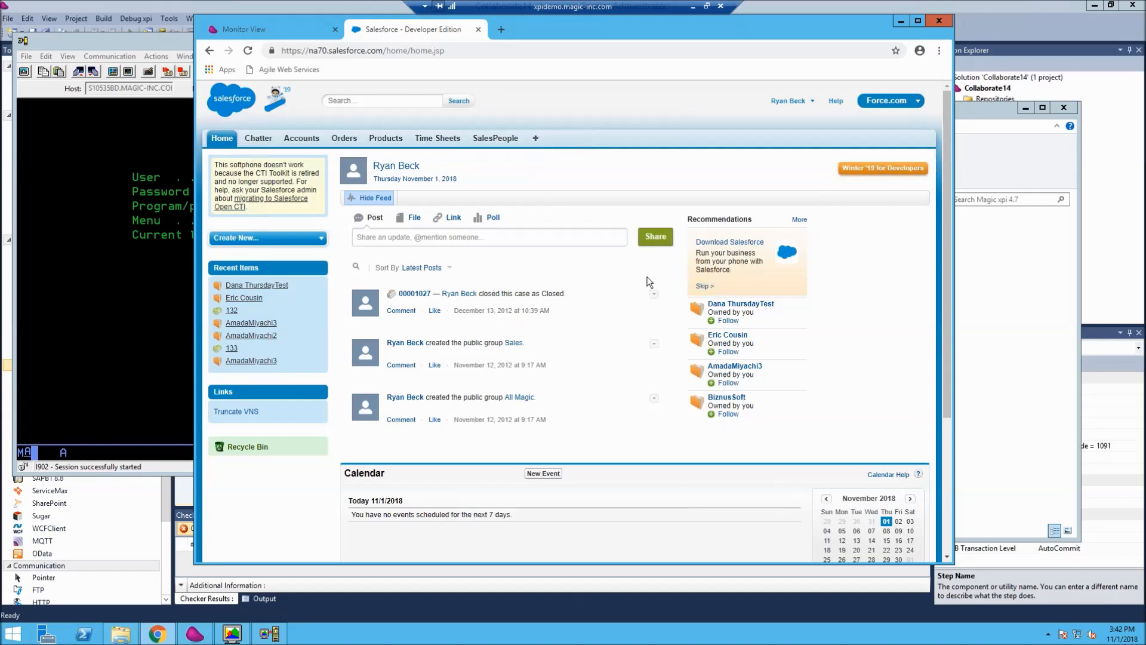
- Switch to the terminal session and sign on as JDETEST1 with the account password
click(137, 38)
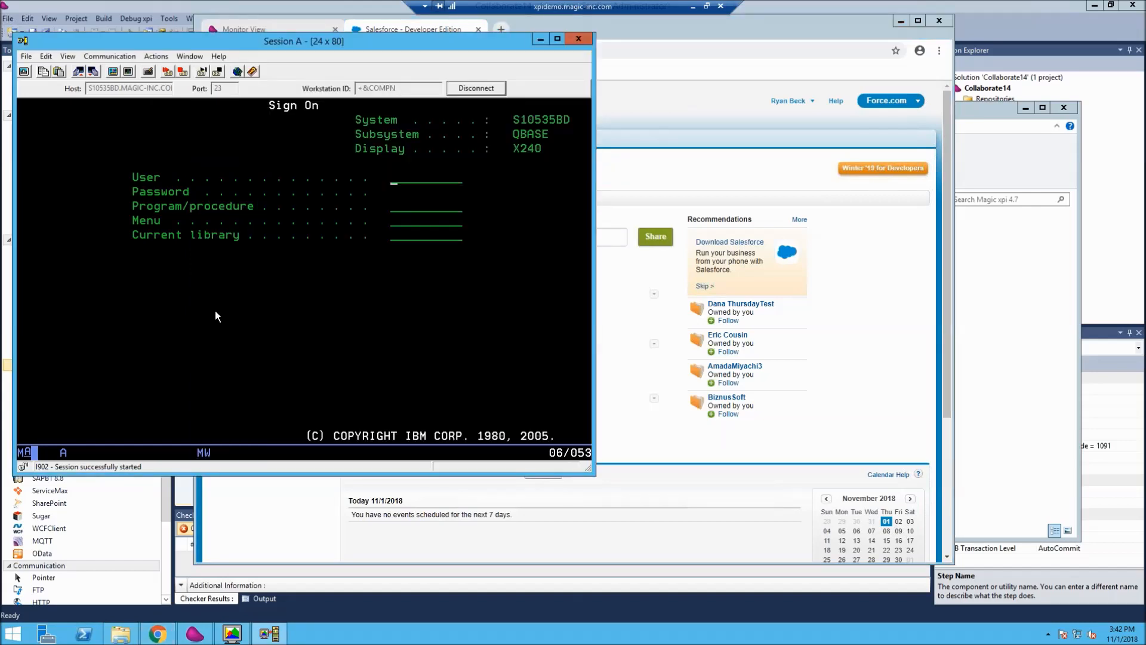
text(JDETEST1)
key(Tab)
text(***)
key(BackSpace)
key(BackSpace)
text(*****)
key(Return)
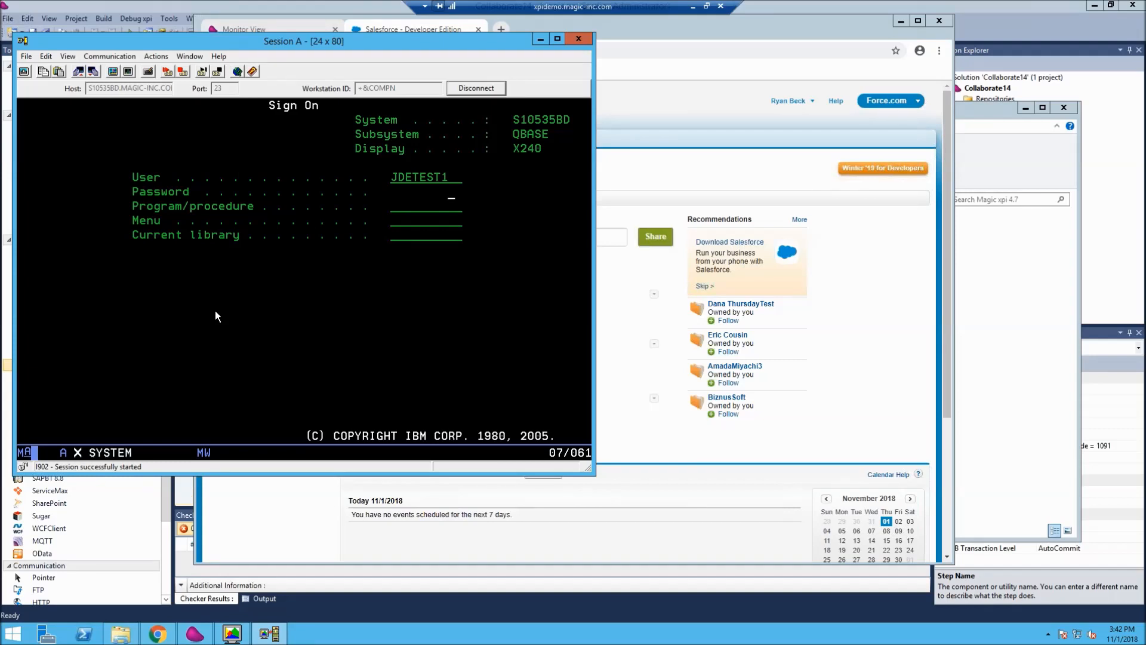
- Select the J.D. Edwards A81 library list and open Name Search from the Address Book menu
text(1)
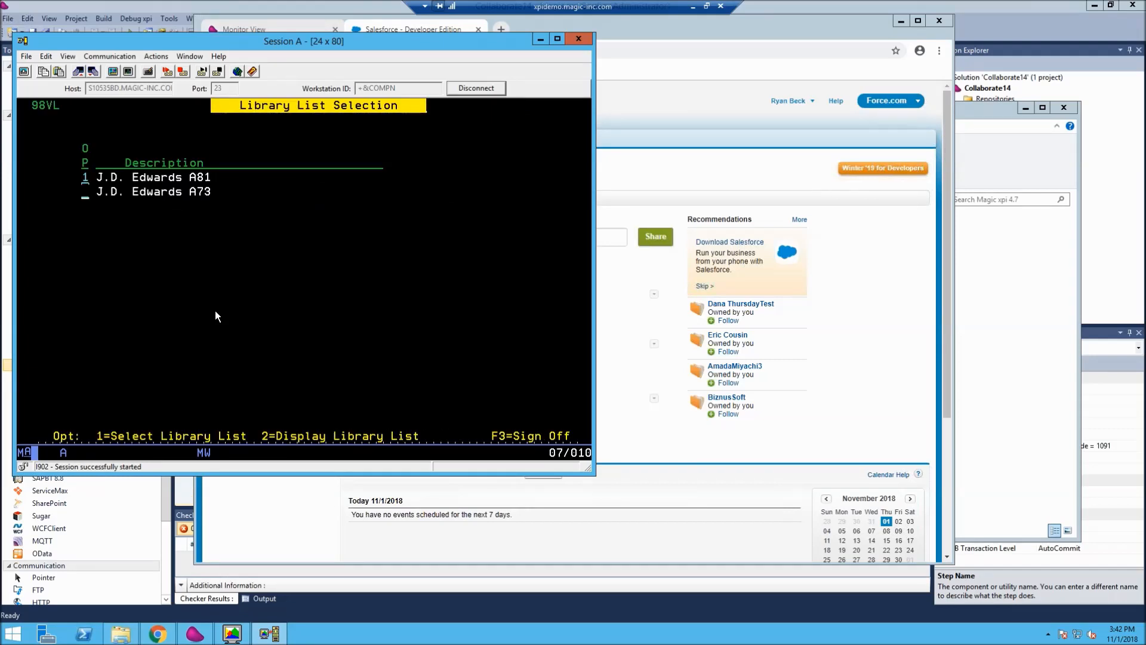
key(Return)
key(Return)
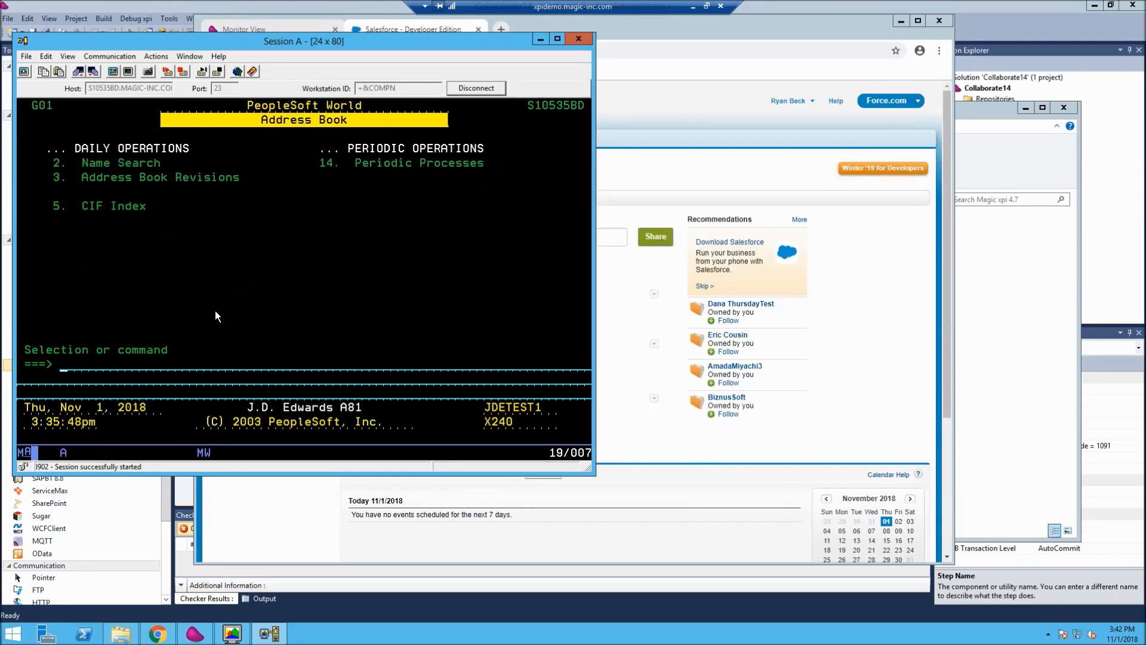
text(1)
key(Return)
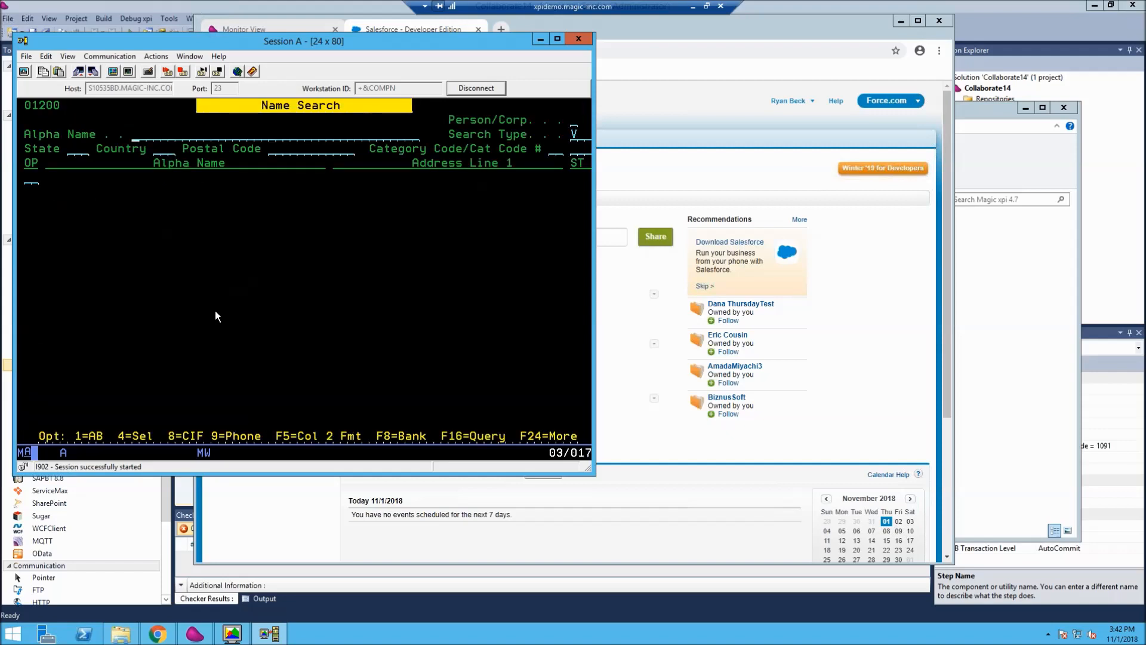
- Search the address book for alpha names starting with L, using search type C
key(shift)
text(L)
text(C)
key(Return)
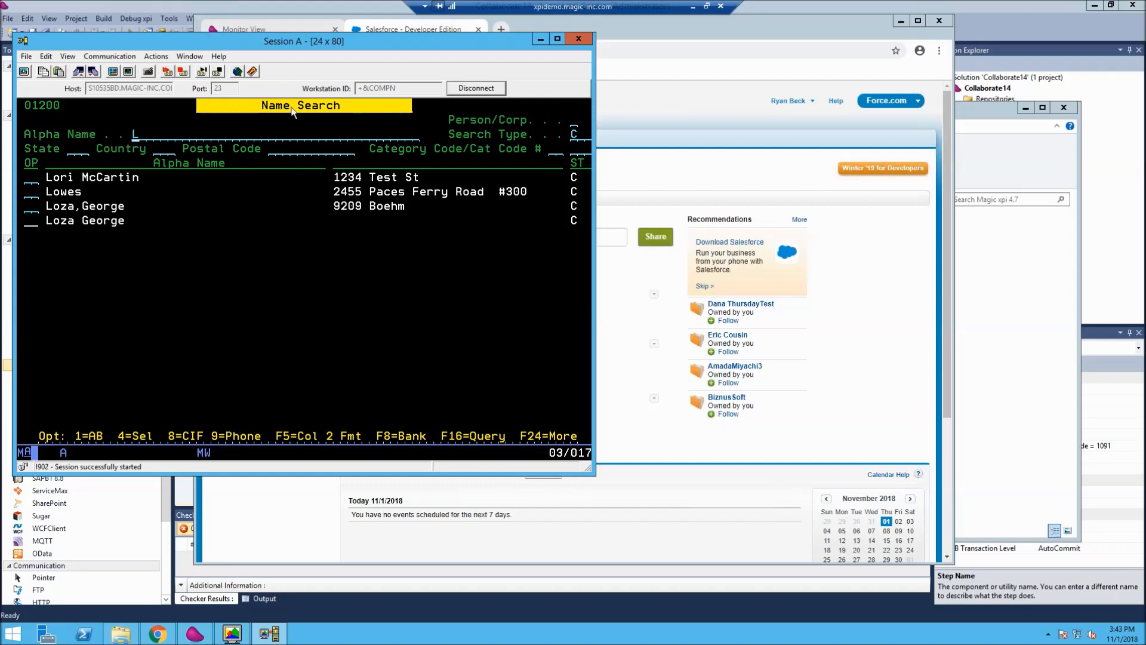
- Switch to Salesforce, move its window clear of the terminal's name list, and start a new account
drag(645, 33, 721, 43)
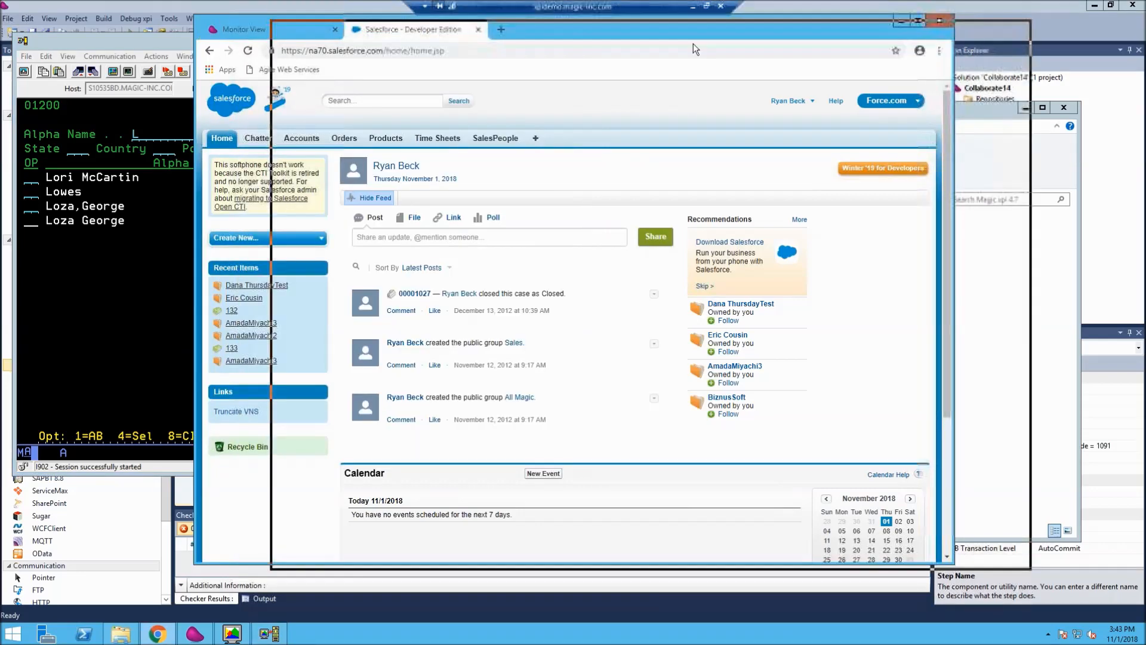
click(343, 248)
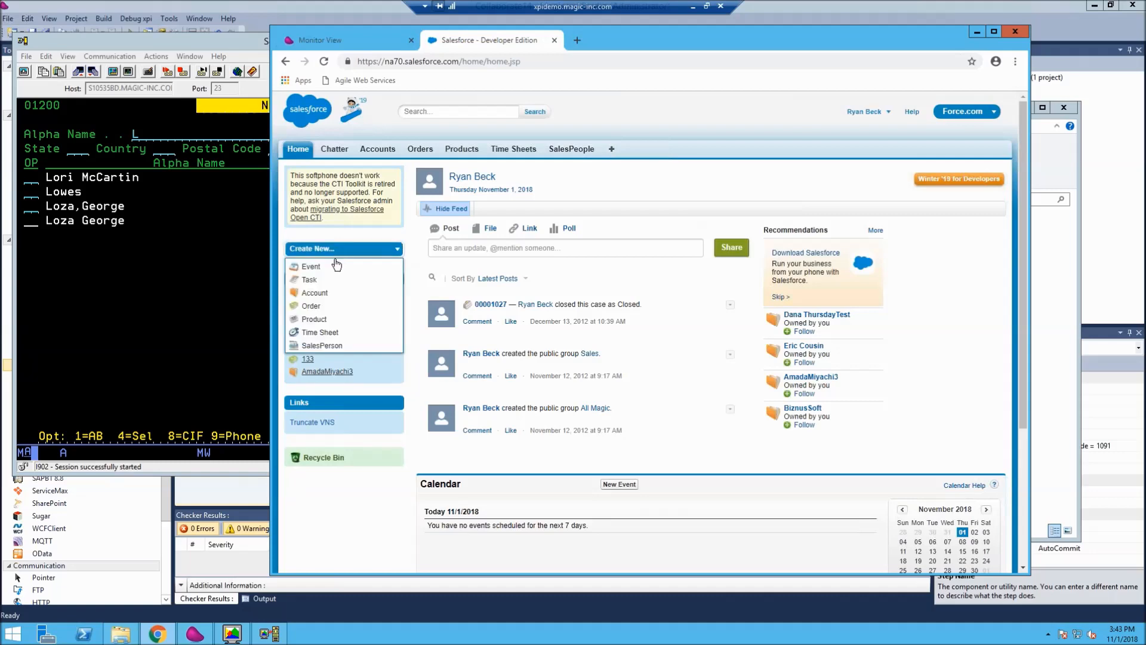
click(314, 293)
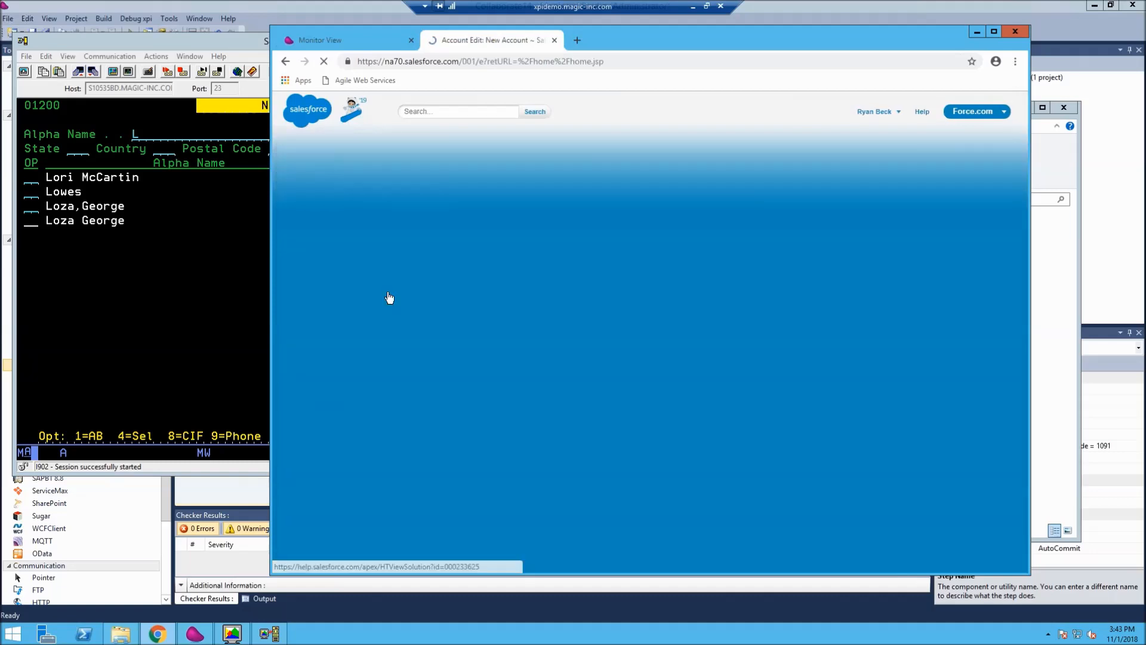
scroll(747, 284, down, 3)
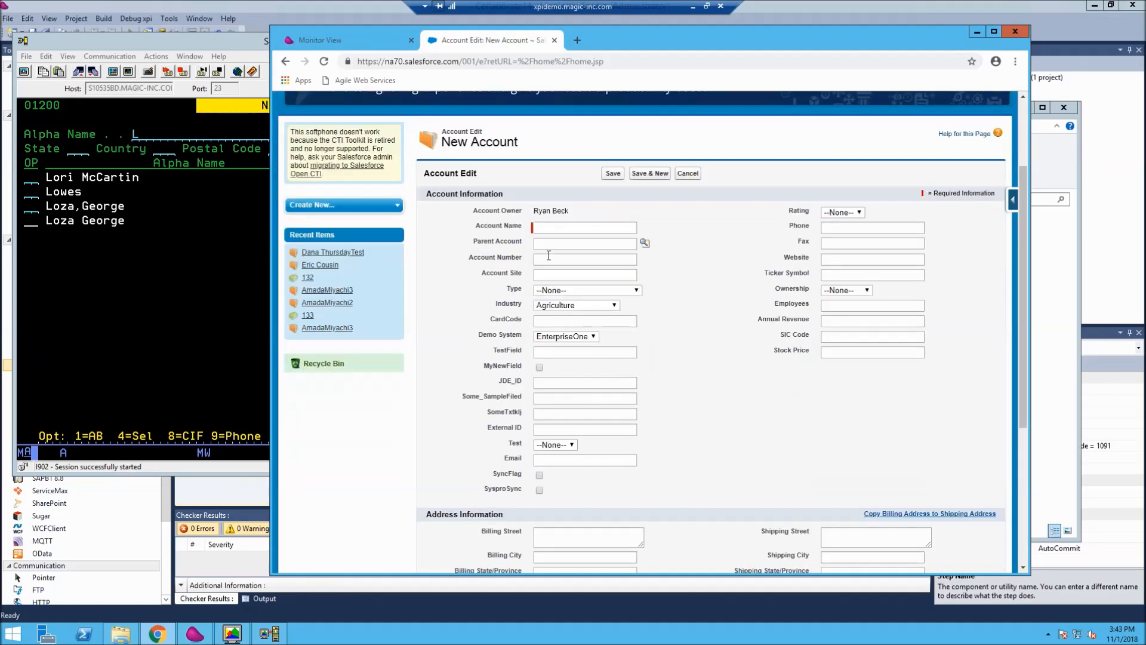
- Enter Los Angeles Dodgers as the new account's name
click(553, 167)
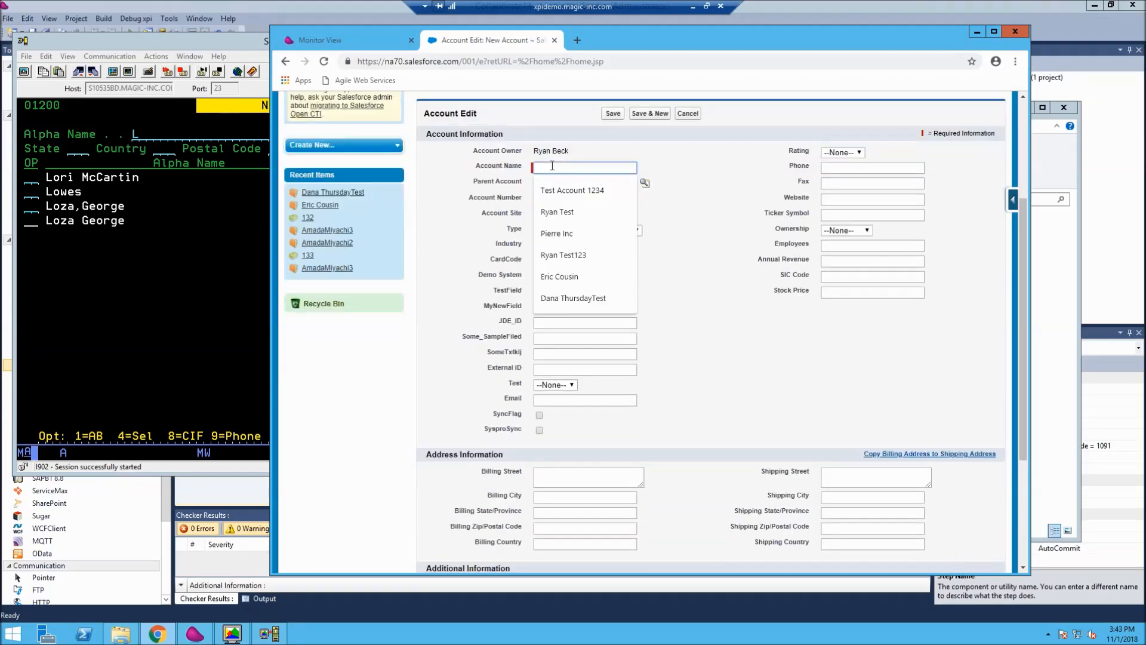
text(LO)
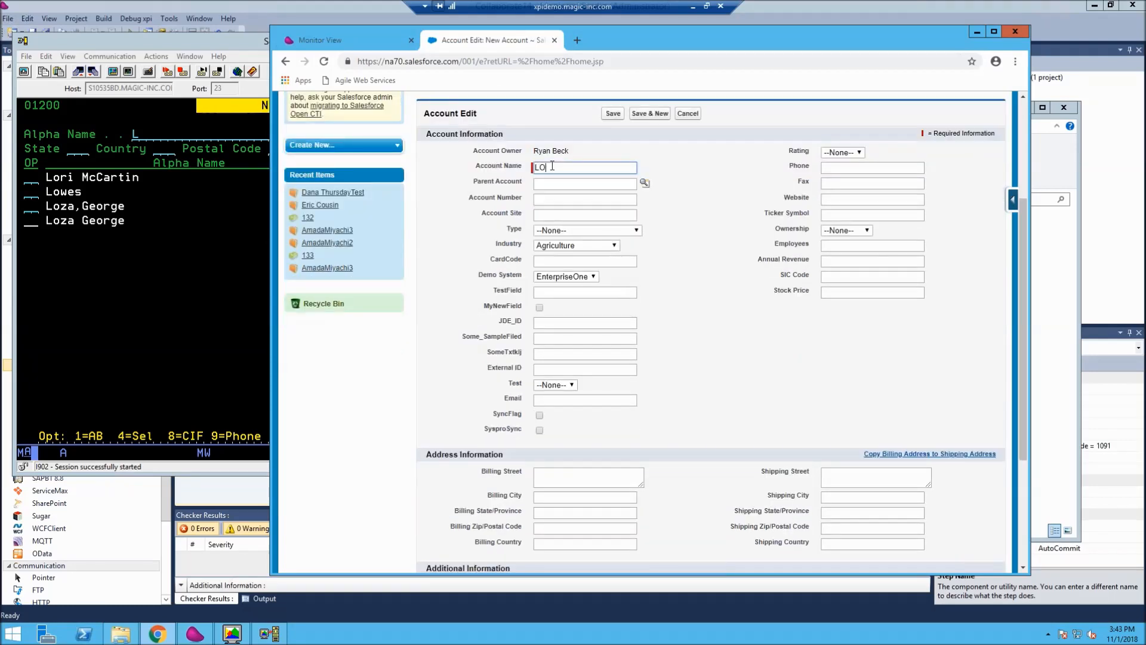
key(BackSpace)
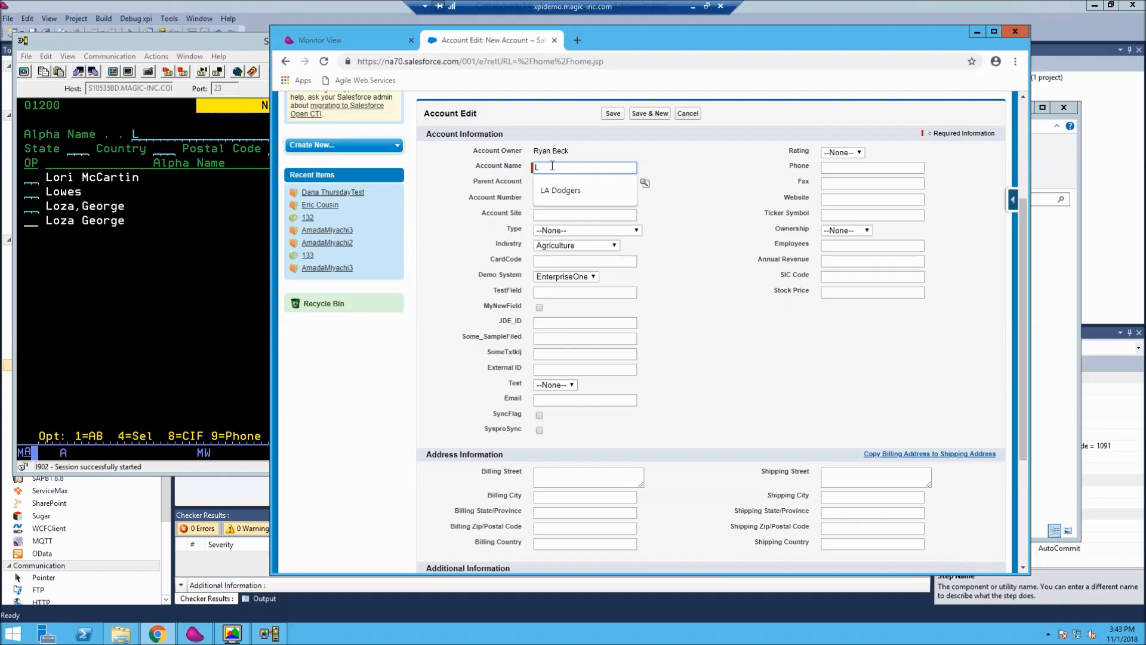
text(os Agne)
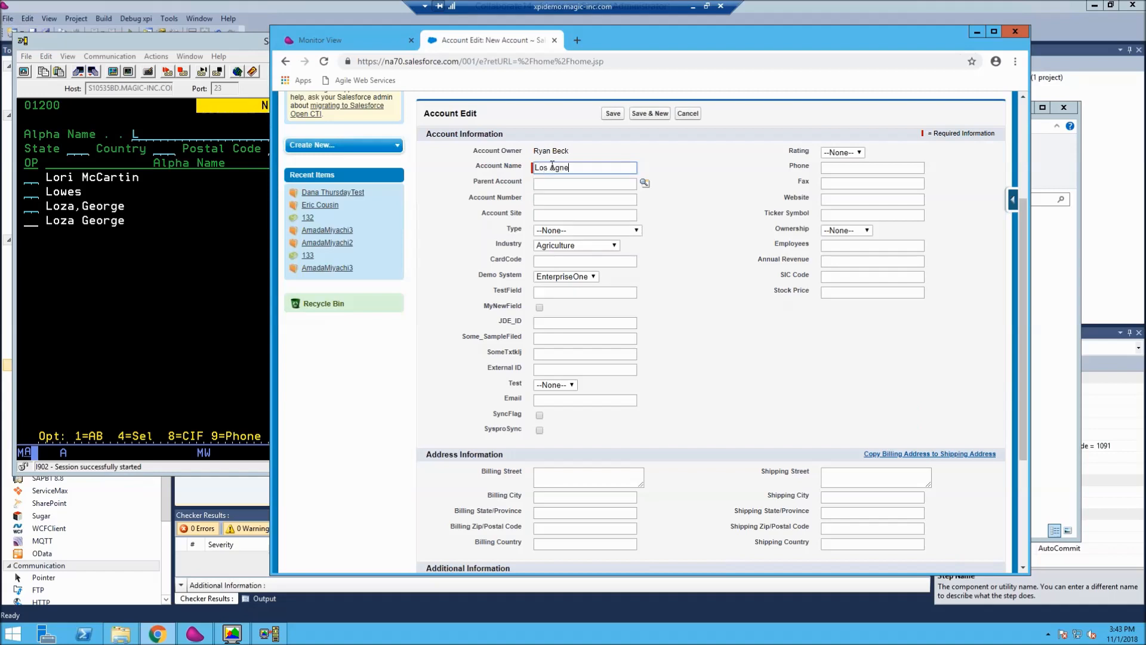
key(BackSpace)
key(BackSpace)
key(BackSpace)
text(ngeles Dog)
text(gers)
key(Tab)
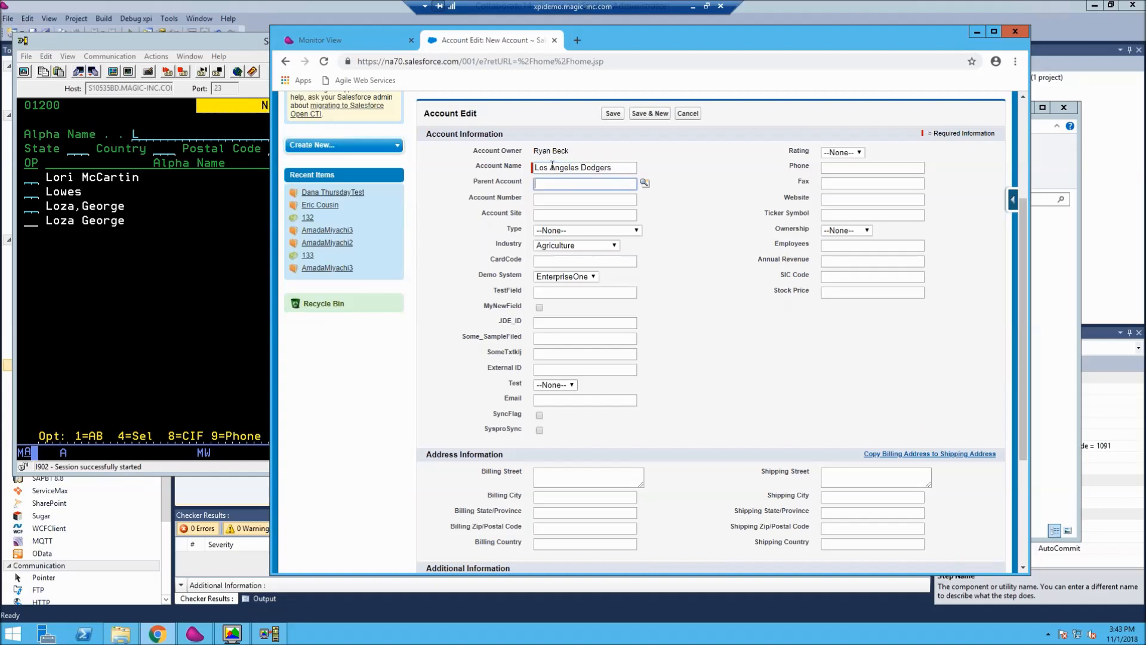
- Set the account's Demo System to World and fill in its phone number
click(581, 277)
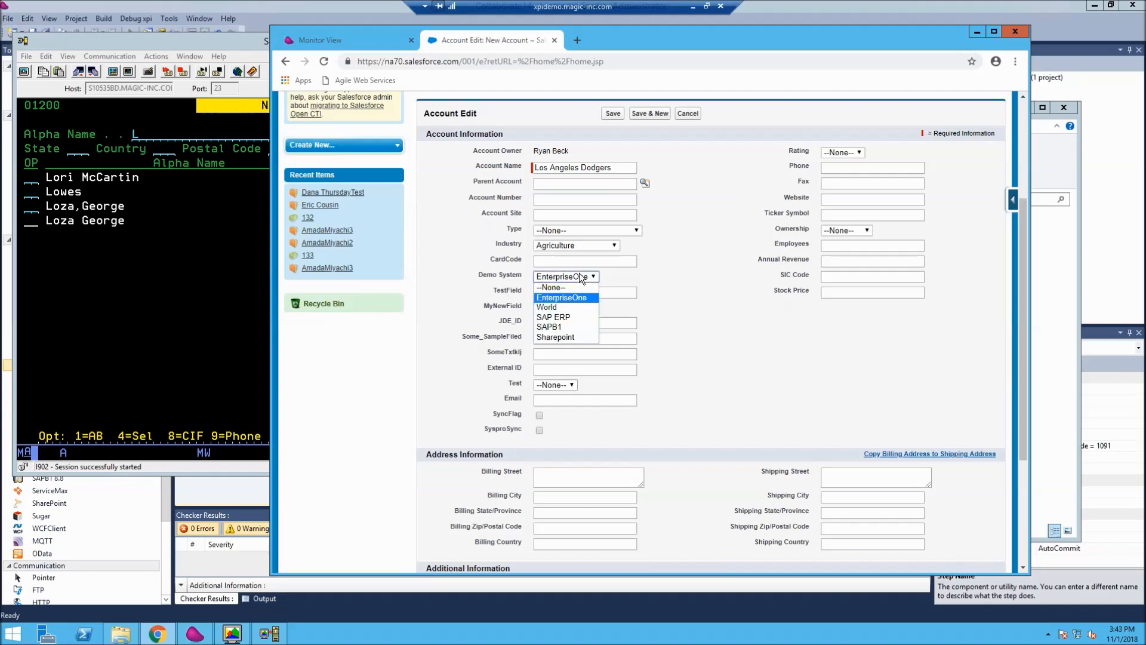
click(549, 307)
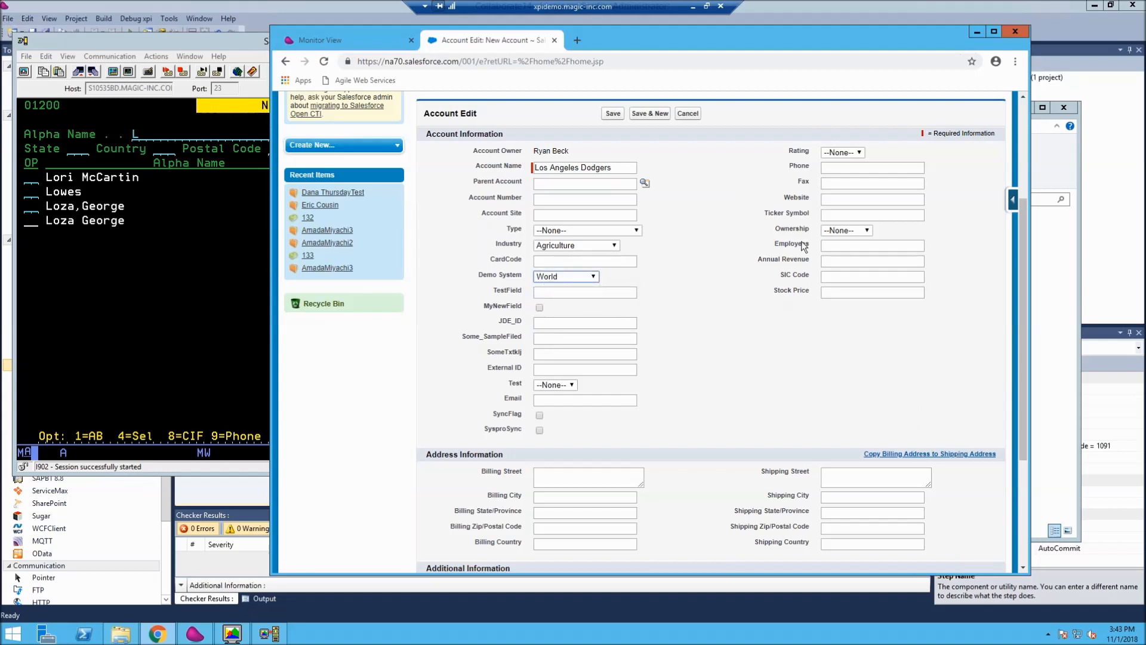
click(847, 165)
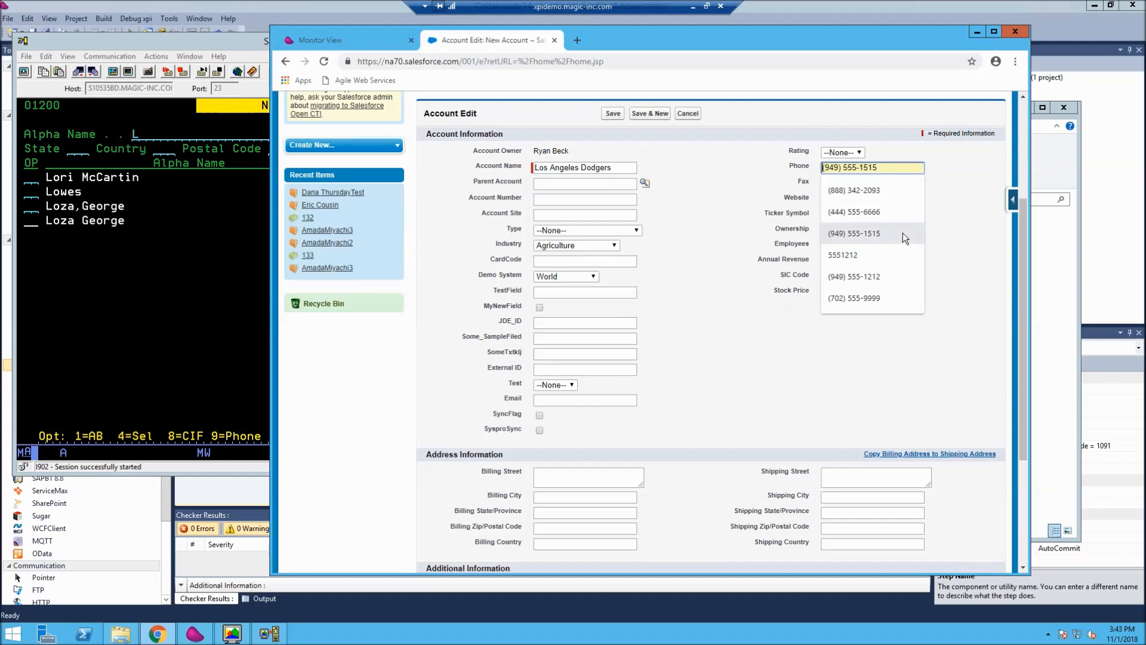
text(310)
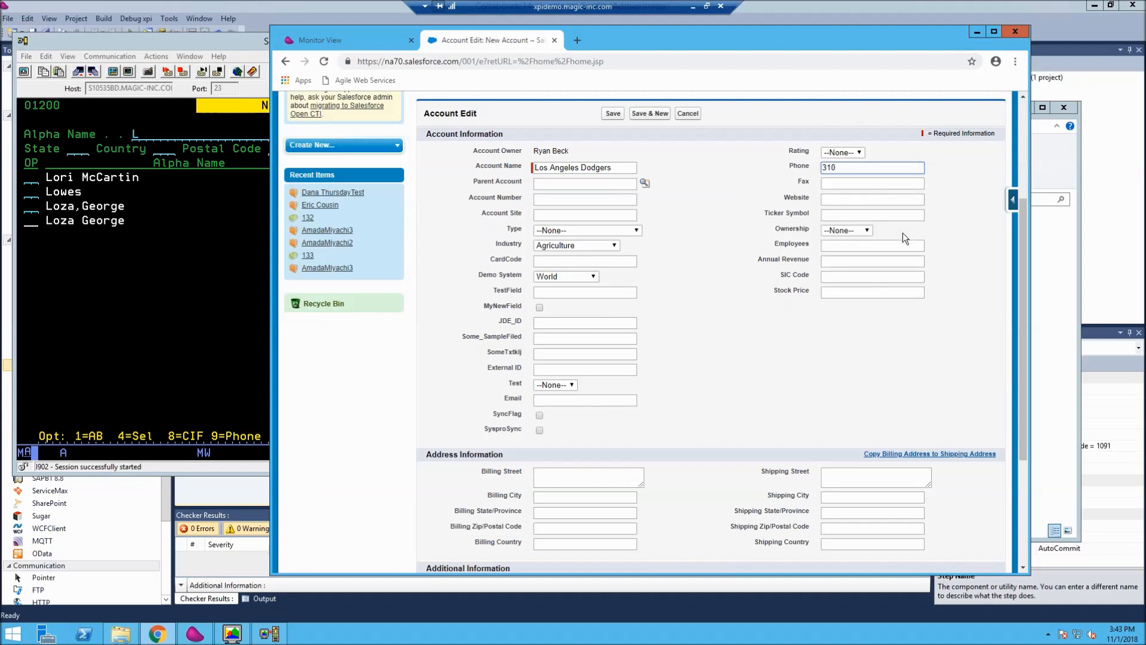
text(5551212)
- Fill in the account's billing street, city, state and postal code
scroll(718, 208, down, 2)
click(538, 356)
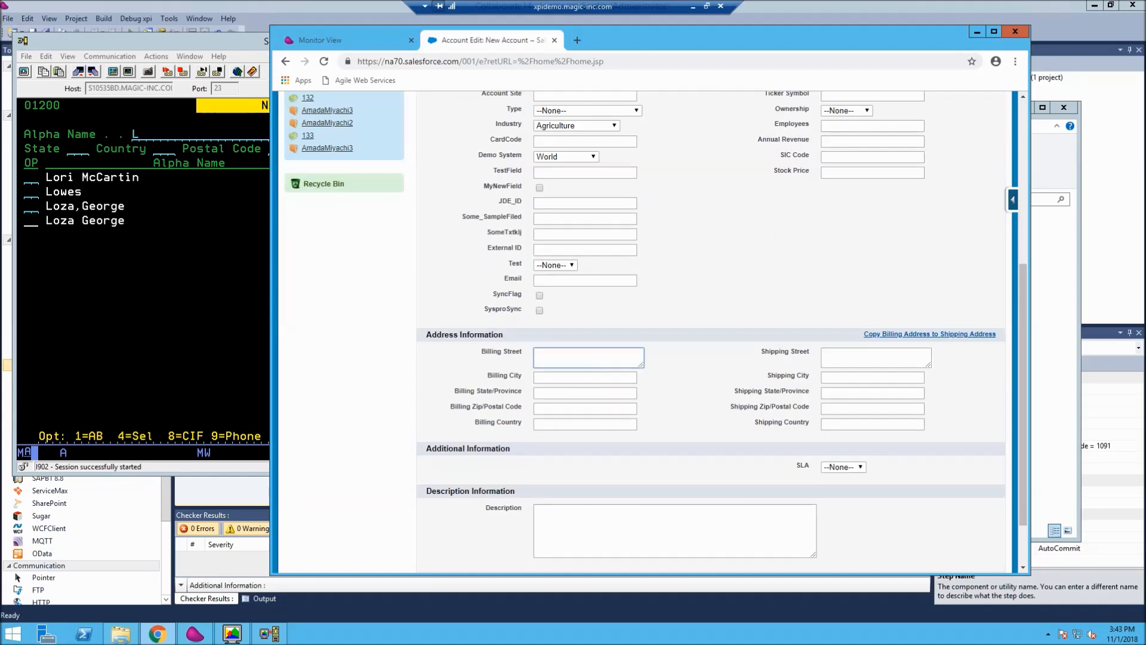
text(123 Dodger Way)
key(Tab)
text(Echo Park)
key(Tab)
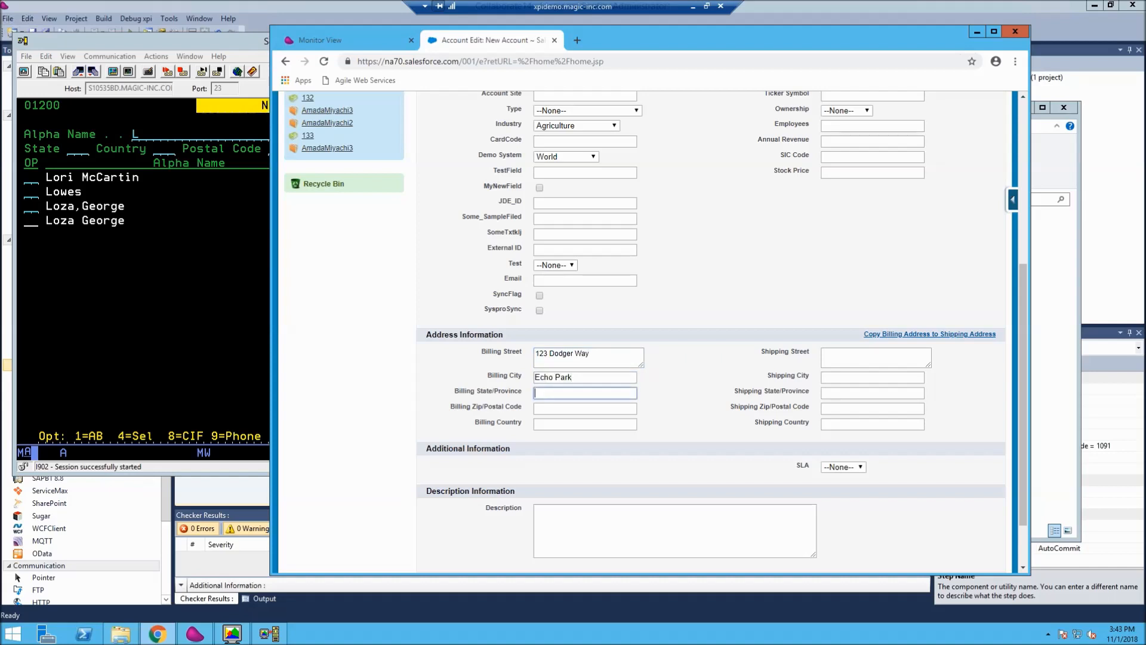
text(CA)
key(Tab)
text(95555)
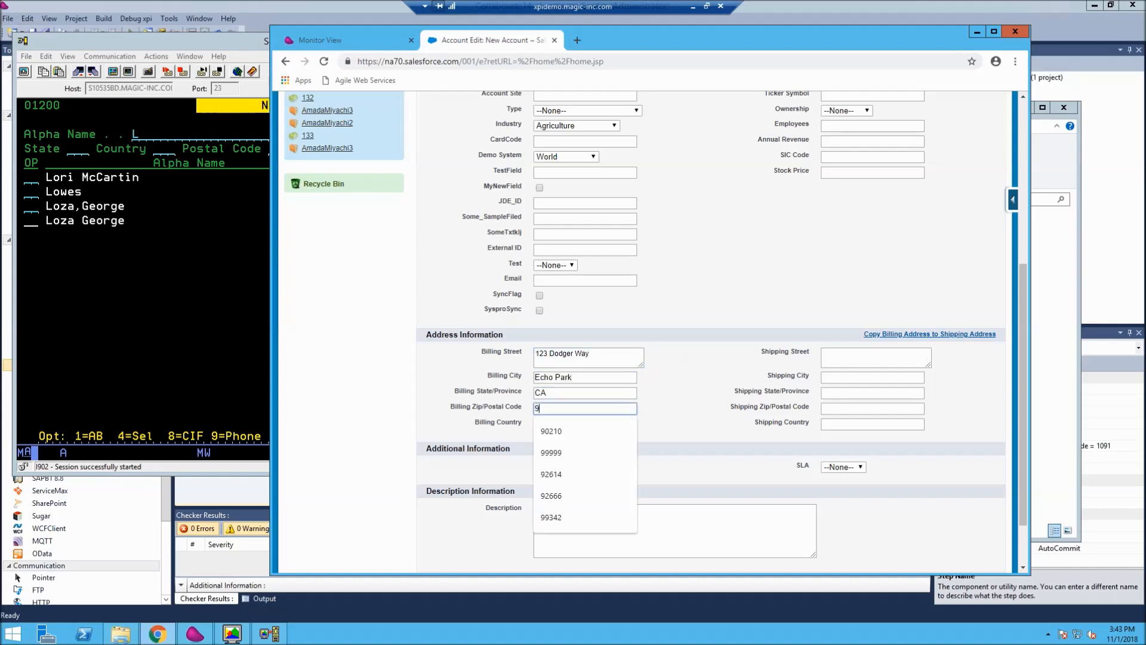
key(Tab)
- Copy the billing address to the shipping address and save the new account
click(907, 333)
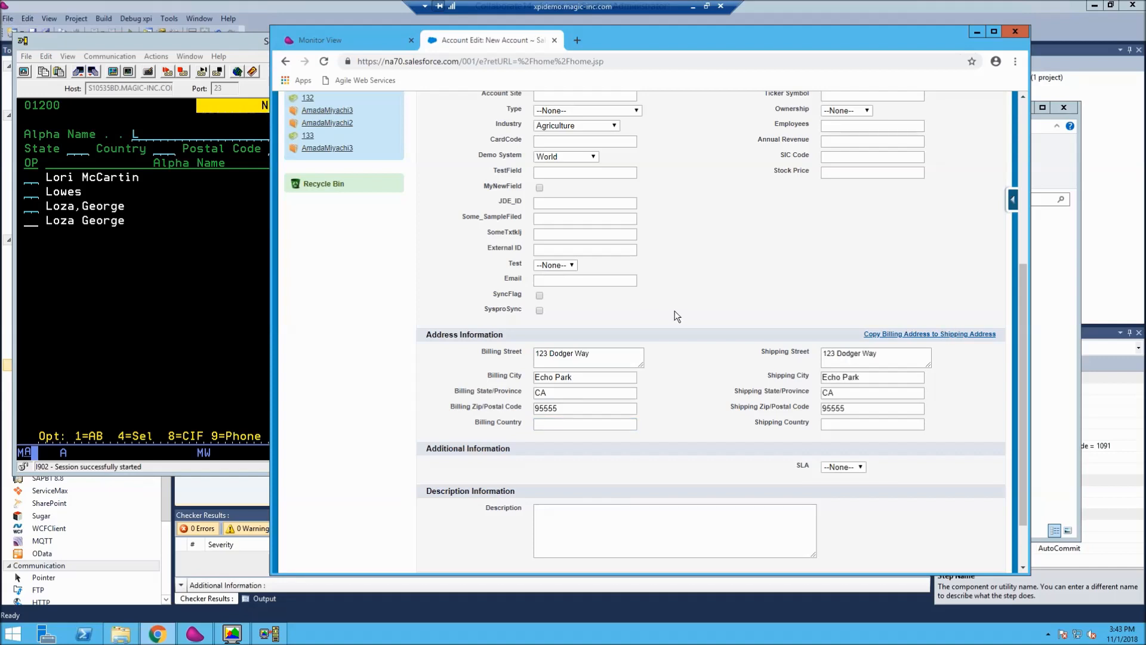
scroll(666, 309, up, 3)
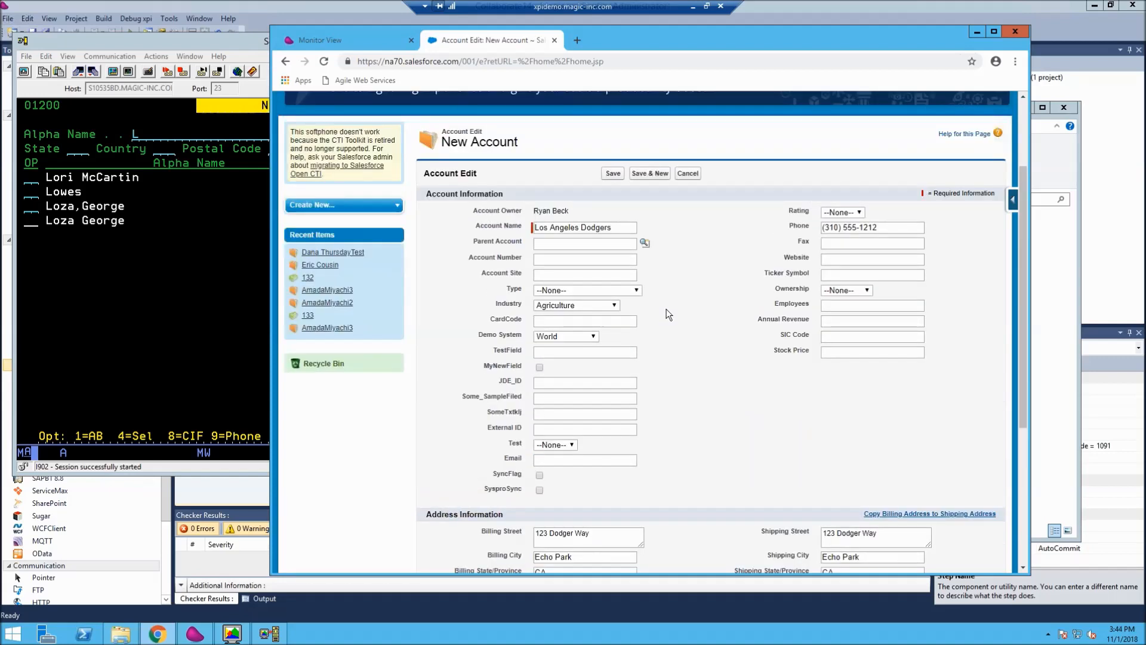
click(588, 261)
scroll(844, 515, down, 3)
scroll(680, 311, up, 5)
click(618, 178)
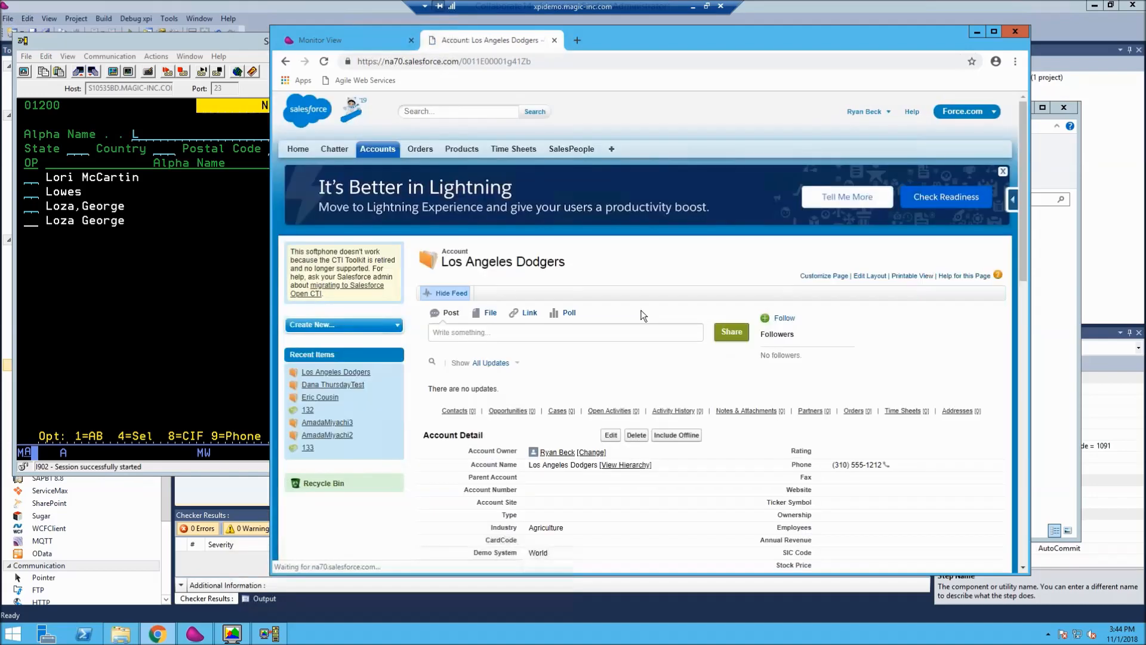
- Review the saved account's details and highlight its creation time
scroll(624, 339, down, 5)
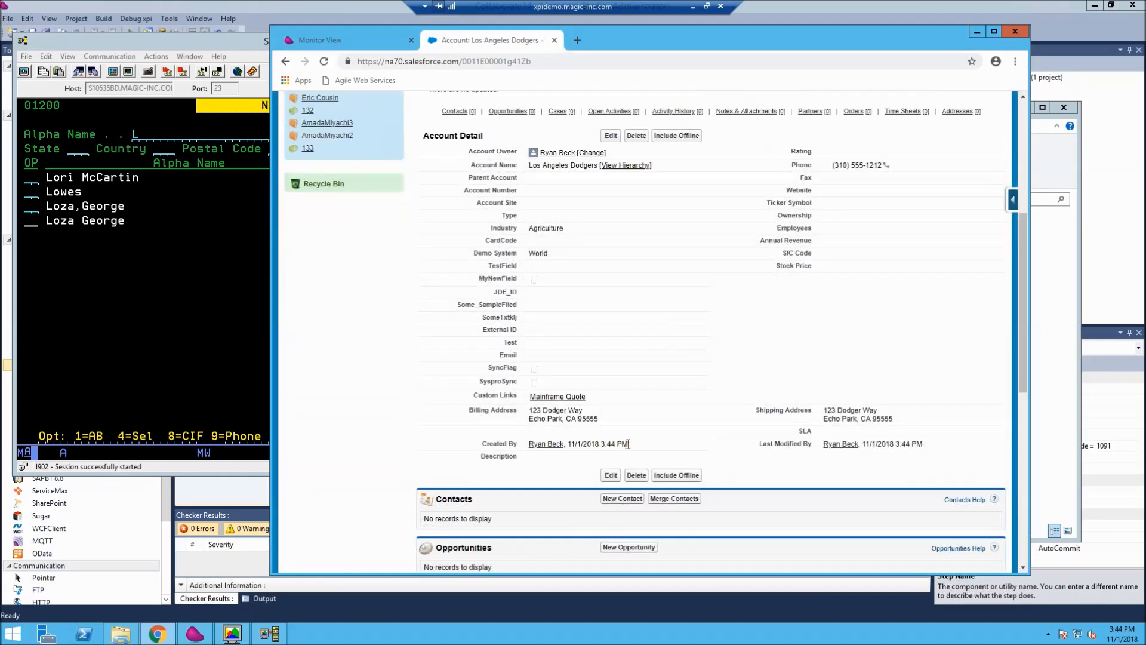
drag(628, 444, 600, 444)
click(632, 445)
- Switch to the terminal, rerun the name search and open the Los Angeles Dodgers address book record
click(241, 42)
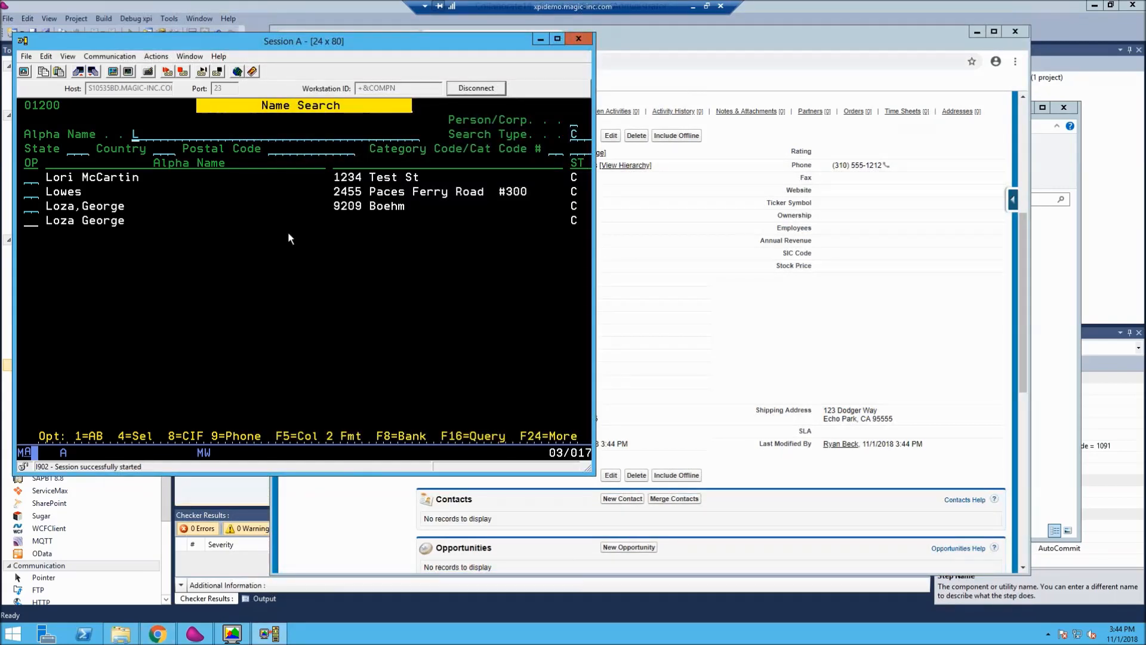
key(Return)
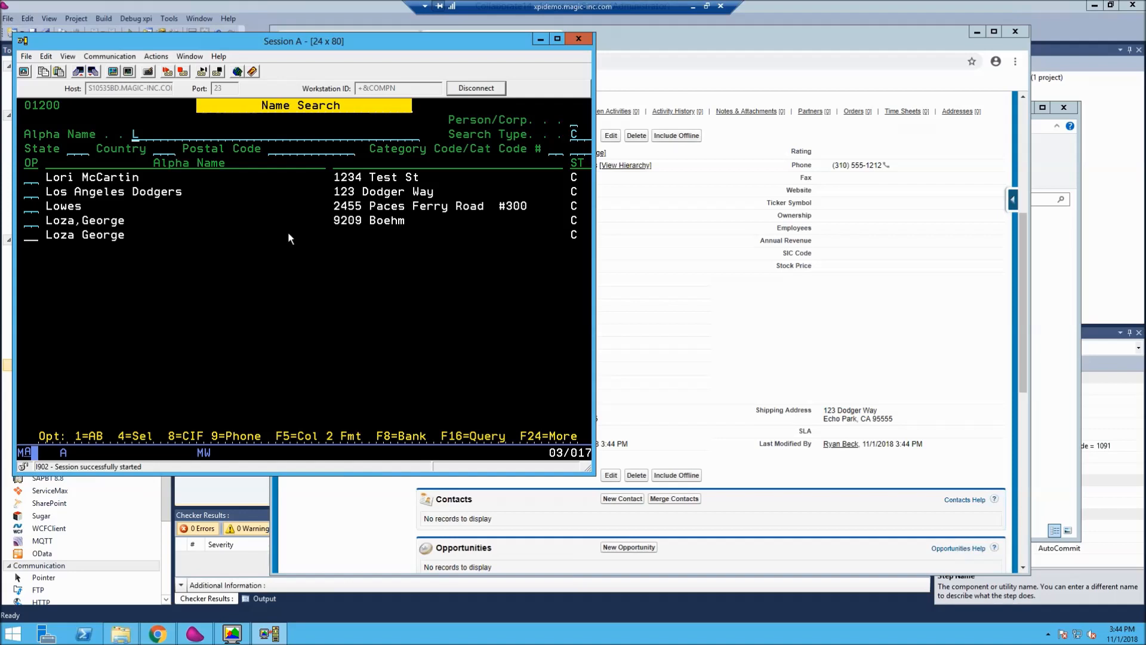
key(Tab)
key(Tab)
key(Tab)
key(Tab)
key(Tab)
key(Tab)
text(1)
key(Return)
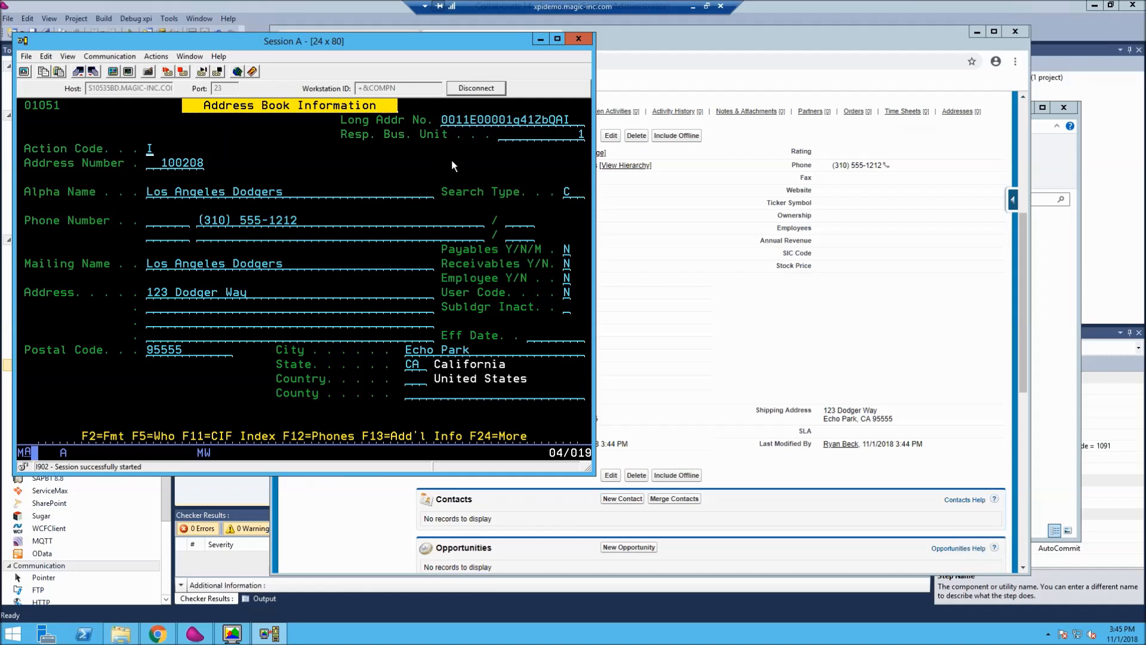
- Switch to Salesforce, reload the Los Angeles Dodgers account and highlight its Account Number
click(632, 72)
click(324, 62)
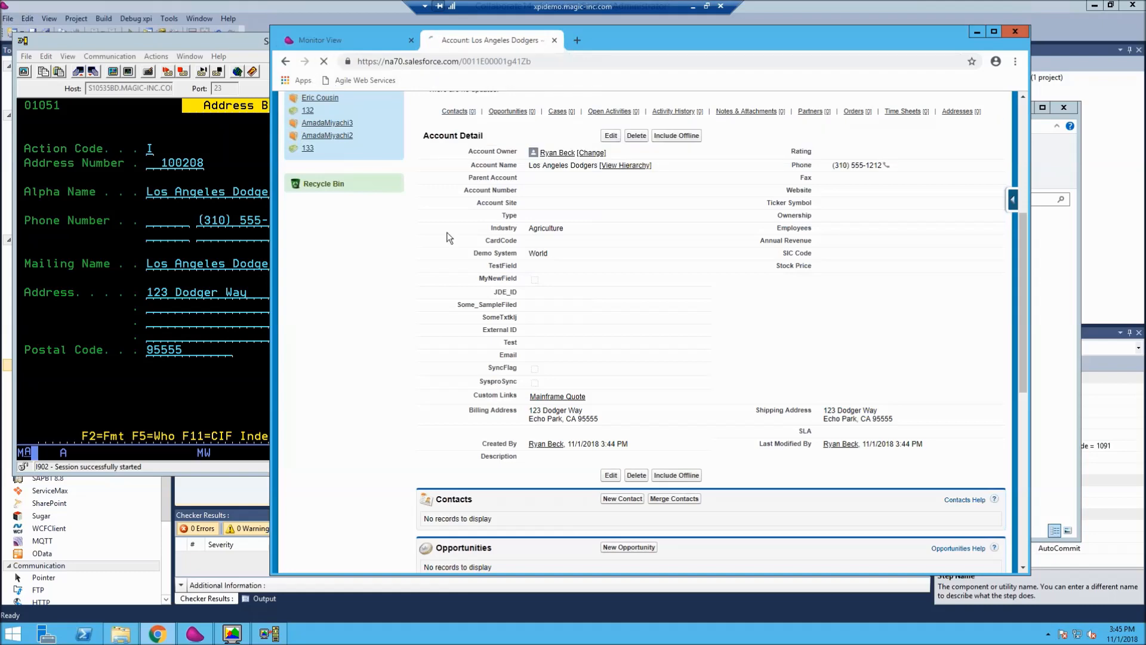
drag(464, 197, 550, 194)
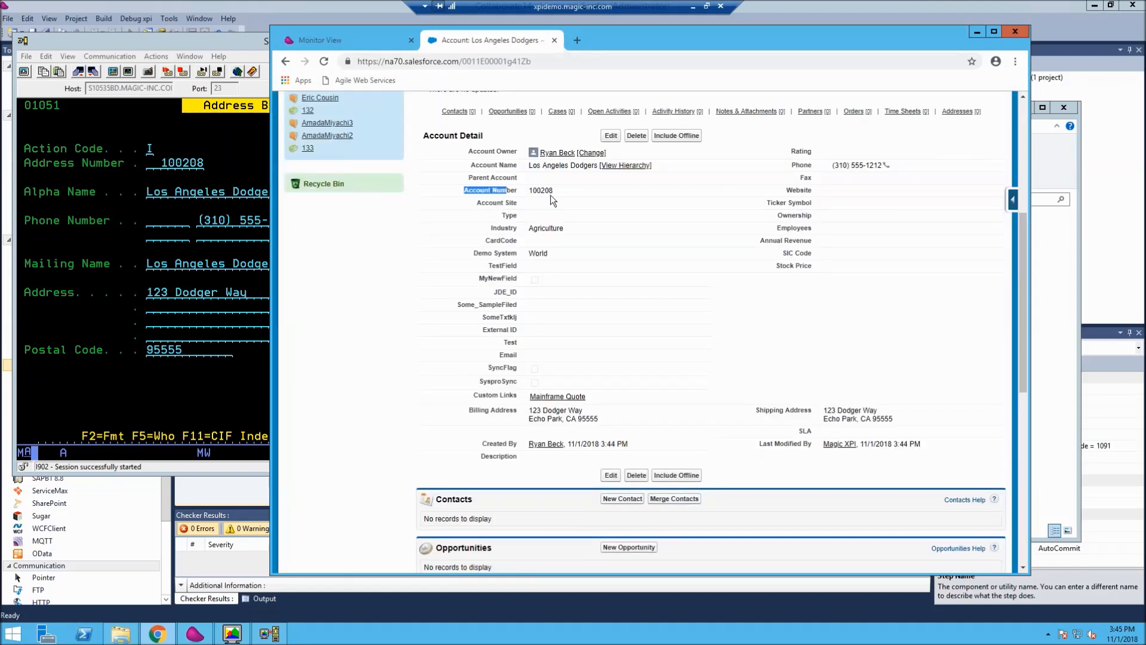
- Move the browser window aside and compare the Salesforce Account Number with the terminal record's Address Number
key(super+Right)
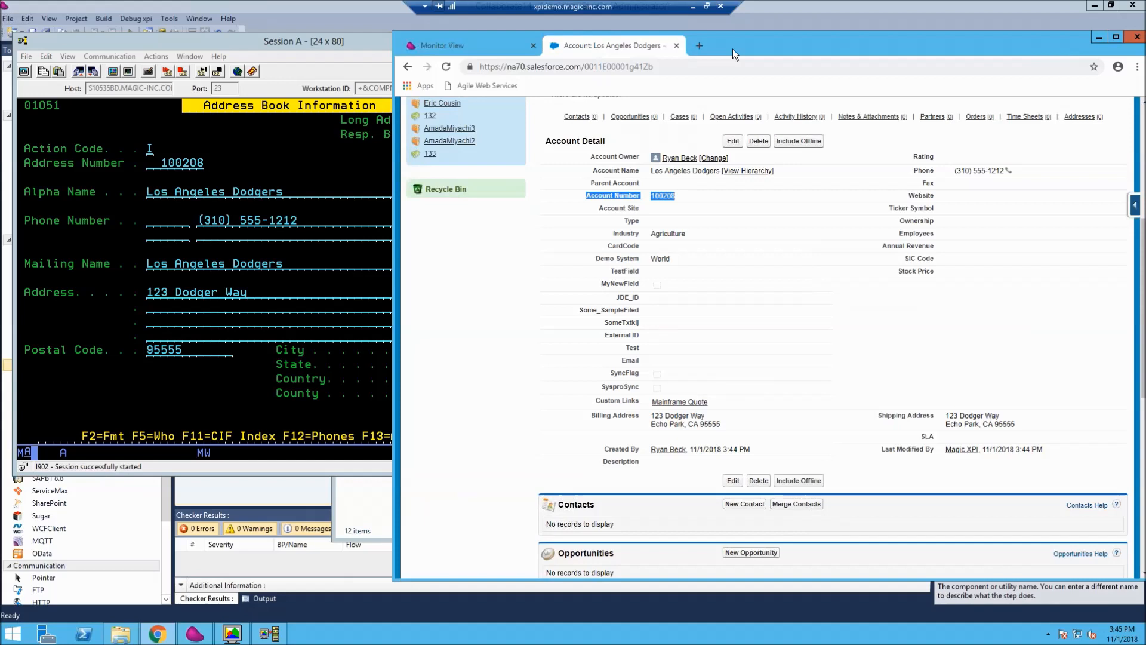
click(328, 38)
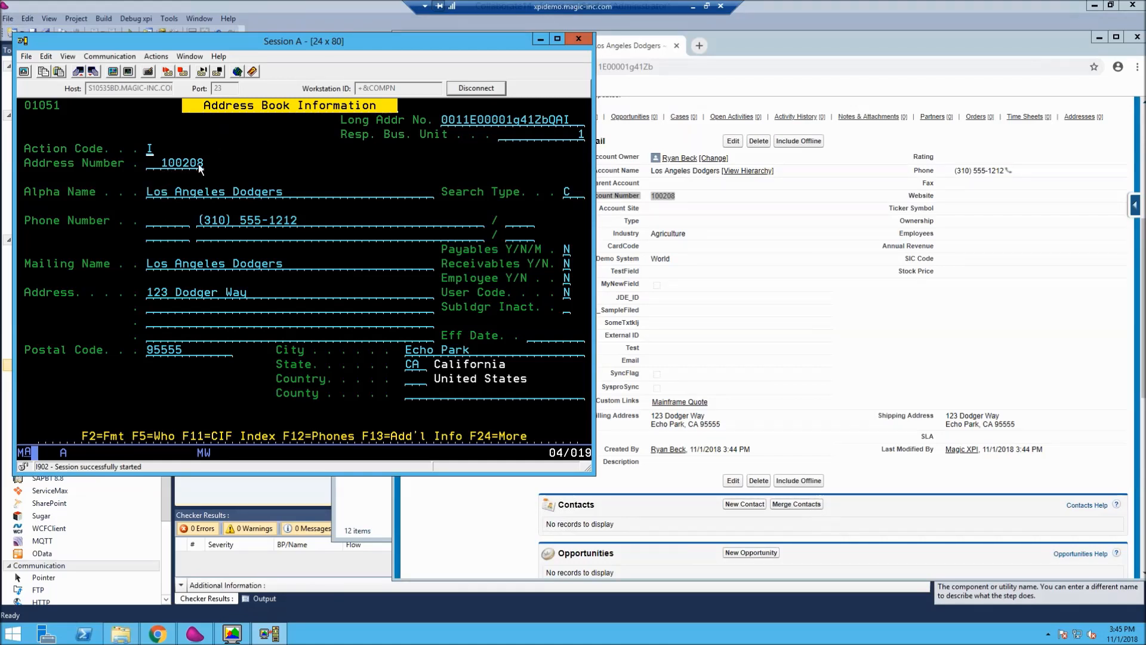
click(713, 238)
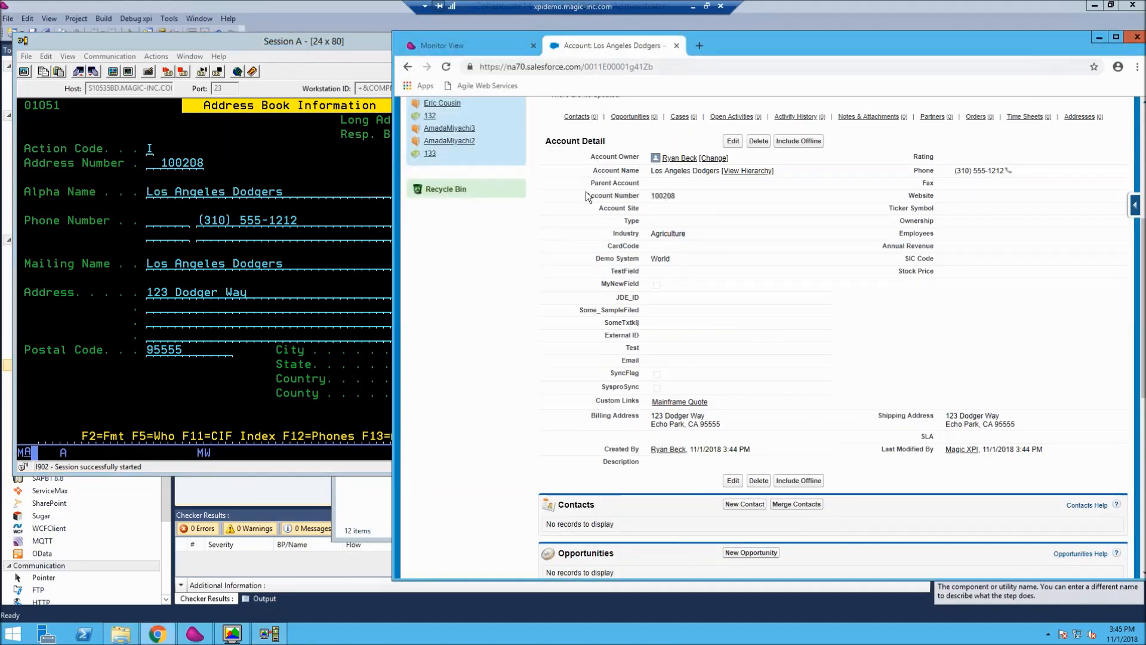
drag(591, 196, 666, 197)
- Highlight the account's Last Modified By entry, then bring the terminal's address book record forward and shift its window aside
drag(885, 450, 923, 450)
drag(1042, 449, 881, 451)
click(882, 452)
click(302, 45)
drag(292, 52, 280, 54)
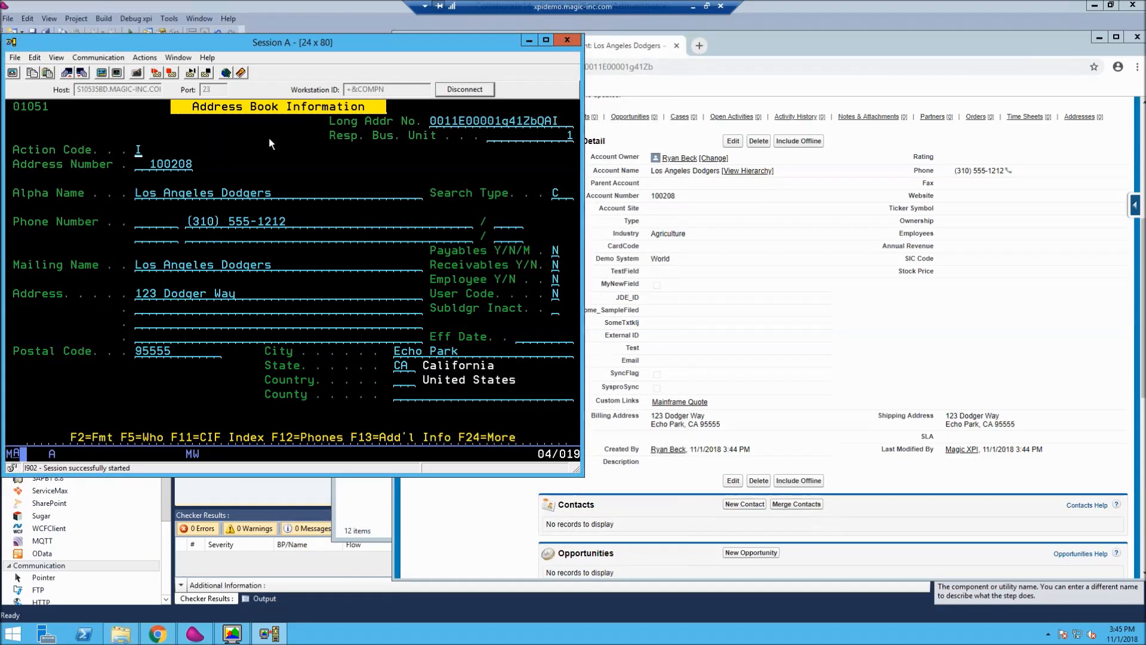
- Switch to Magic xpi Studio and add a second JD Edwards World step below the Data Mapper in the Add to JDE flow
click(339, 12)
scroll(659, 292, up, 3)
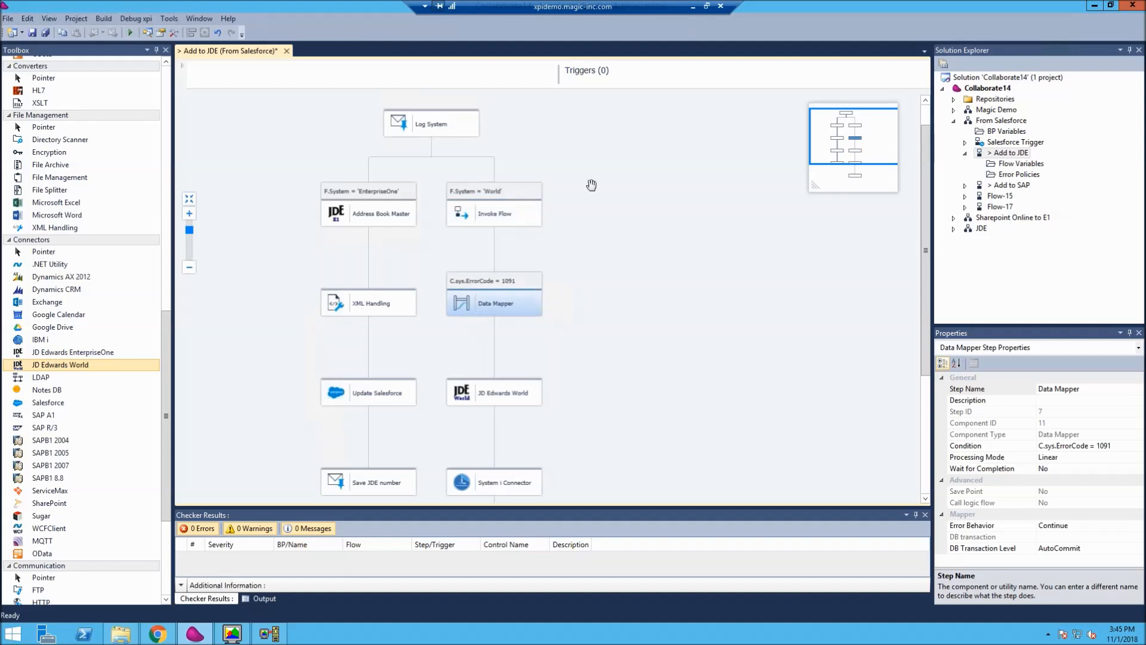
scroll(600, 238, down, 2)
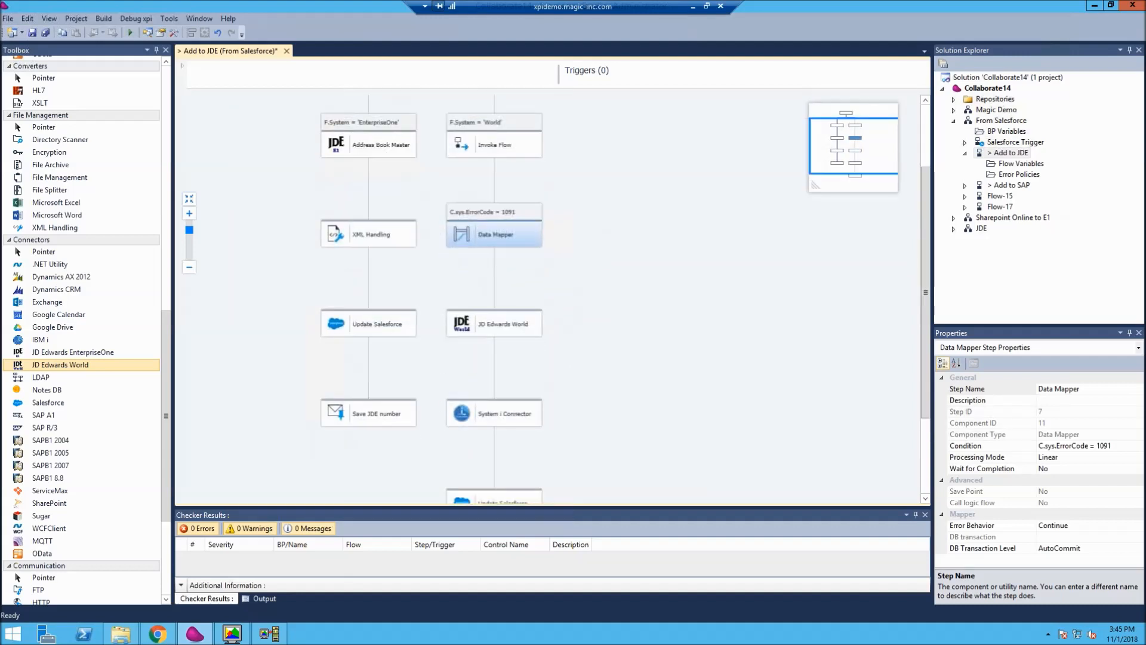
click(526, 330)
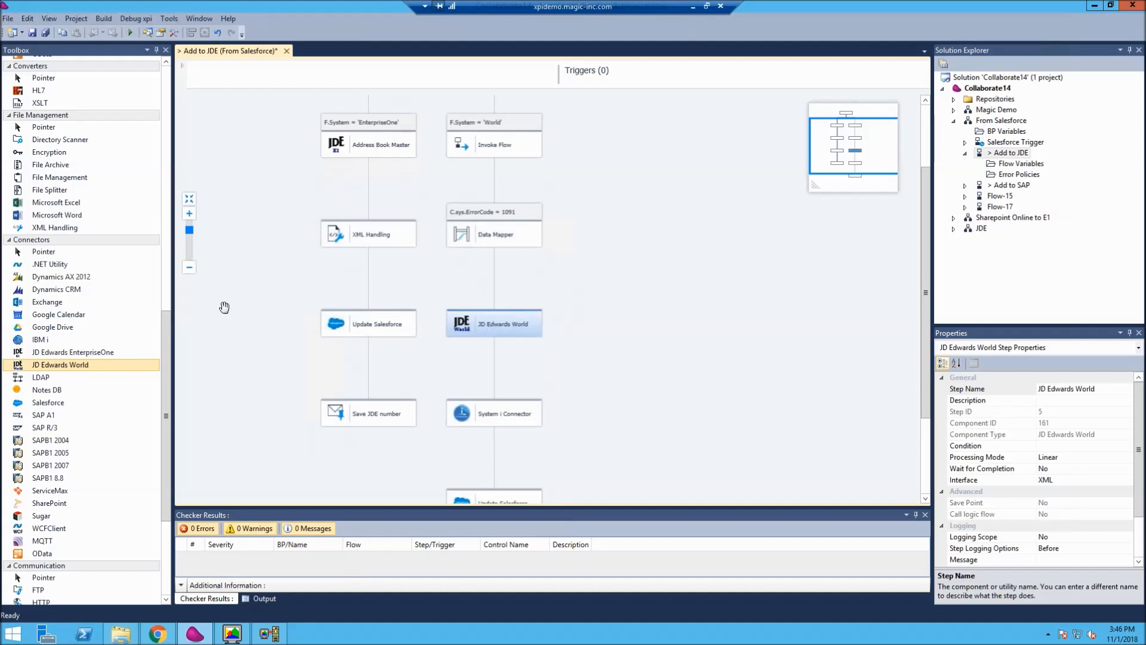
drag(87, 365, 508, 278)
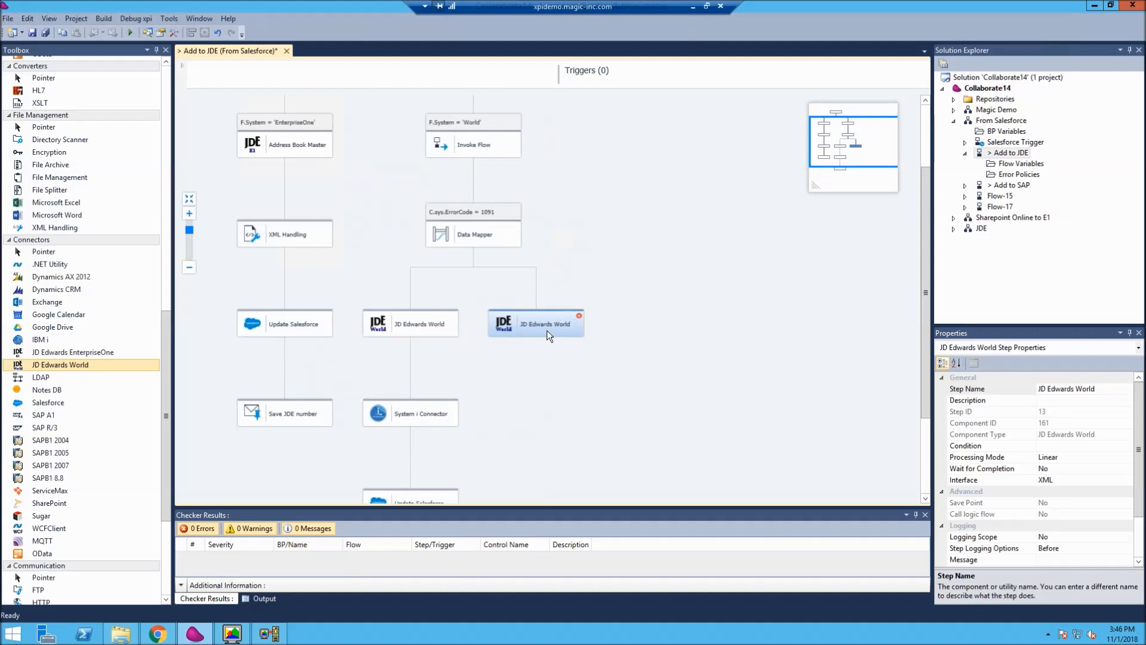
- Open the project settings, view the World resource's connection values and open its JDE World metadata configuration
click(84, 20)
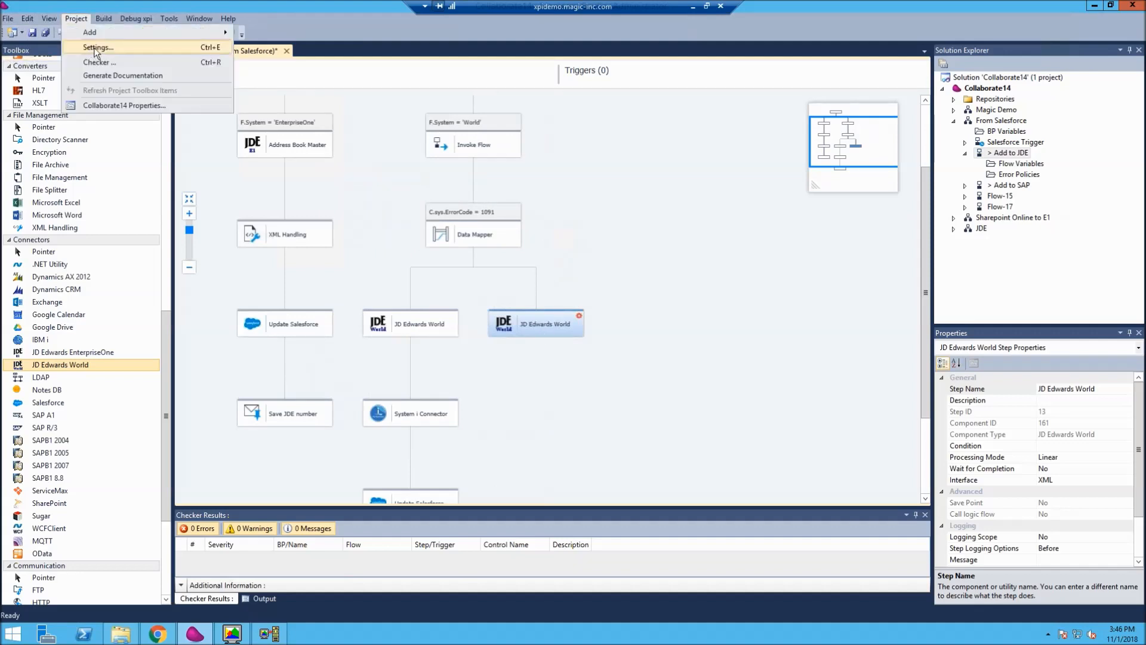
click(96, 45)
click(158, 116)
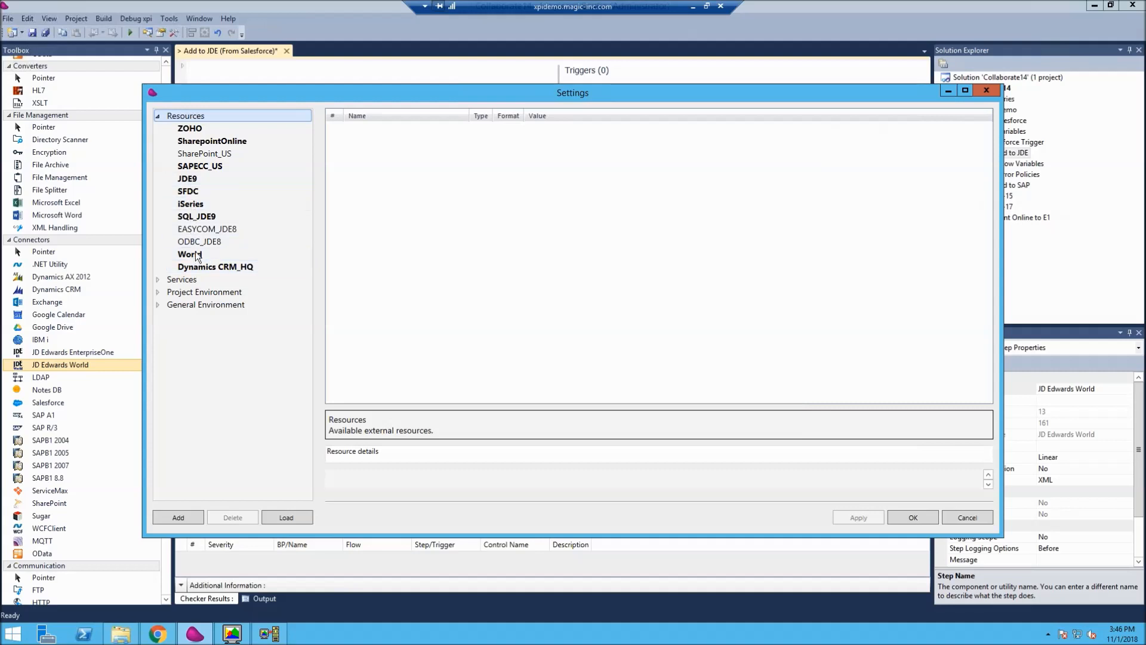
click(216, 253)
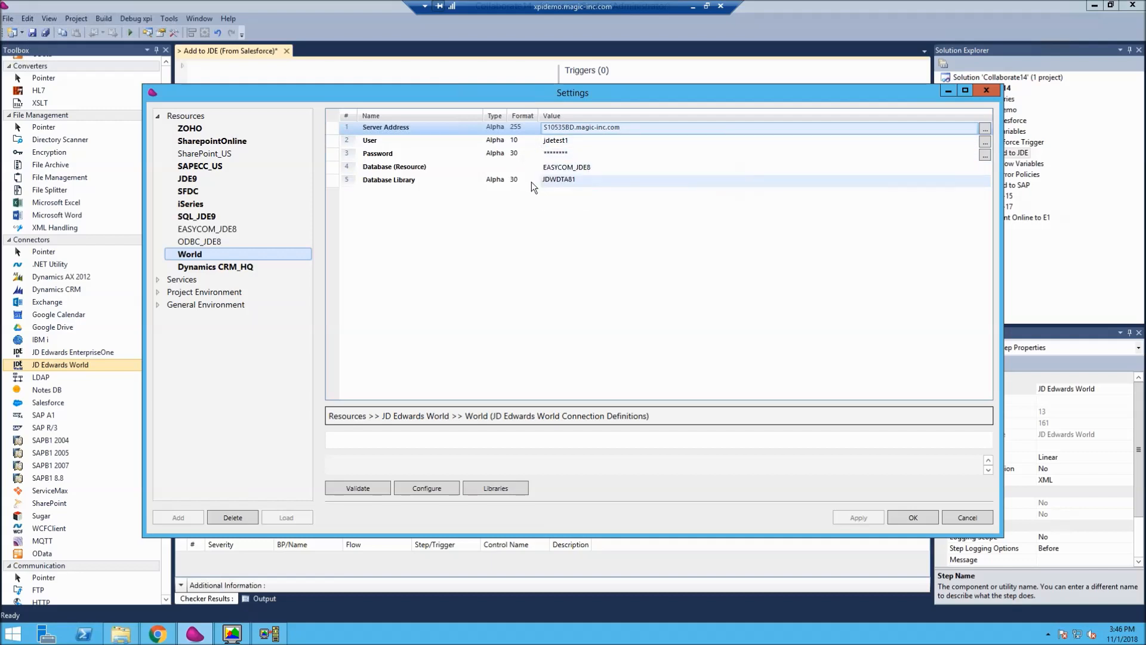
click(435, 488)
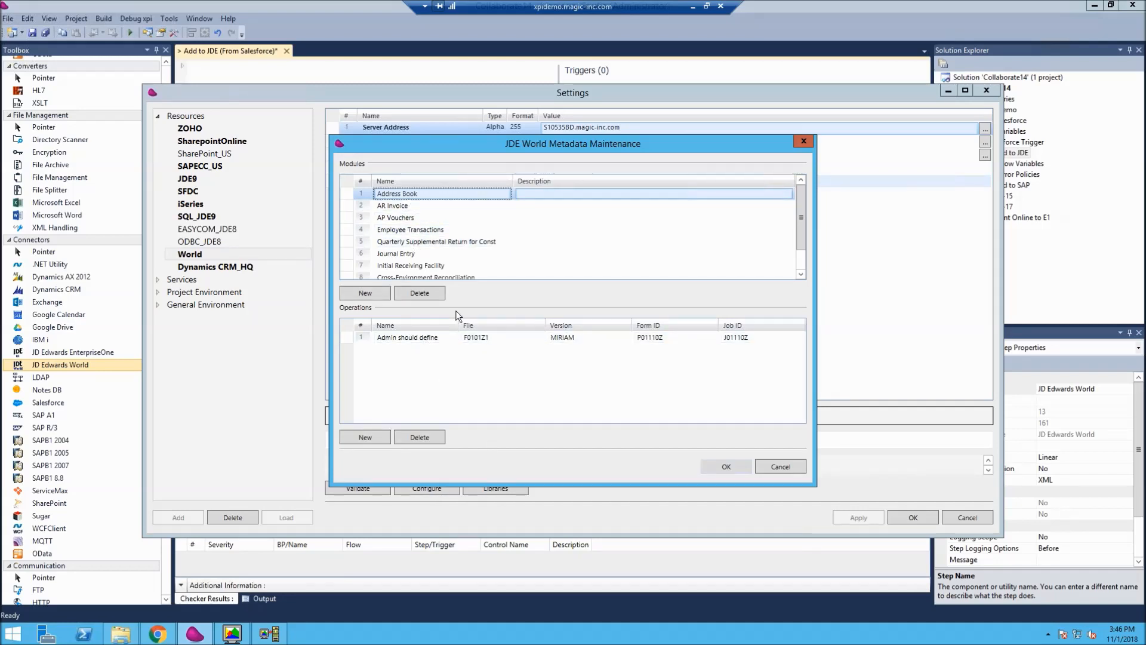
- Try to rename the Address Book module's operation as Create Customer
click(435, 338)
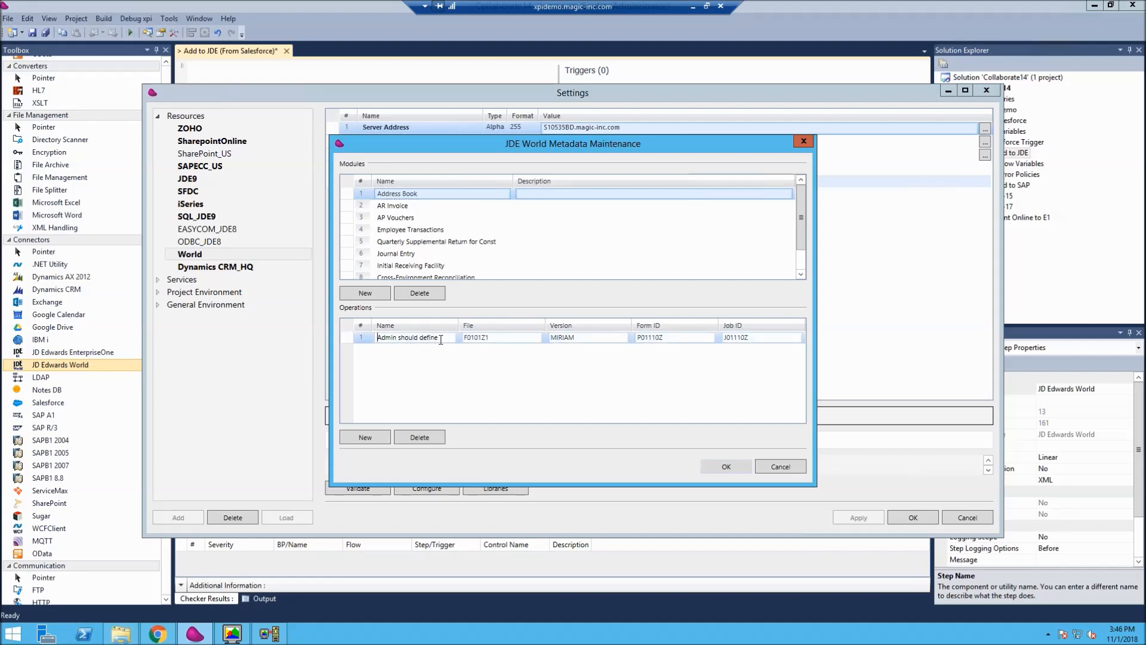
text(A)
key(BackSpace)
key(BackSpace)
text(Create Customer)
key(Tab)
- Examine the operation's Version, Form ID and Job ID and the module list, and leave the metadata and project settings without saving
drag(586, 339, 557, 342)
click(672, 338)
double_click(670, 340)
click(734, 338)
double_click(755, 338)
scroll(799, 223, down, 1)
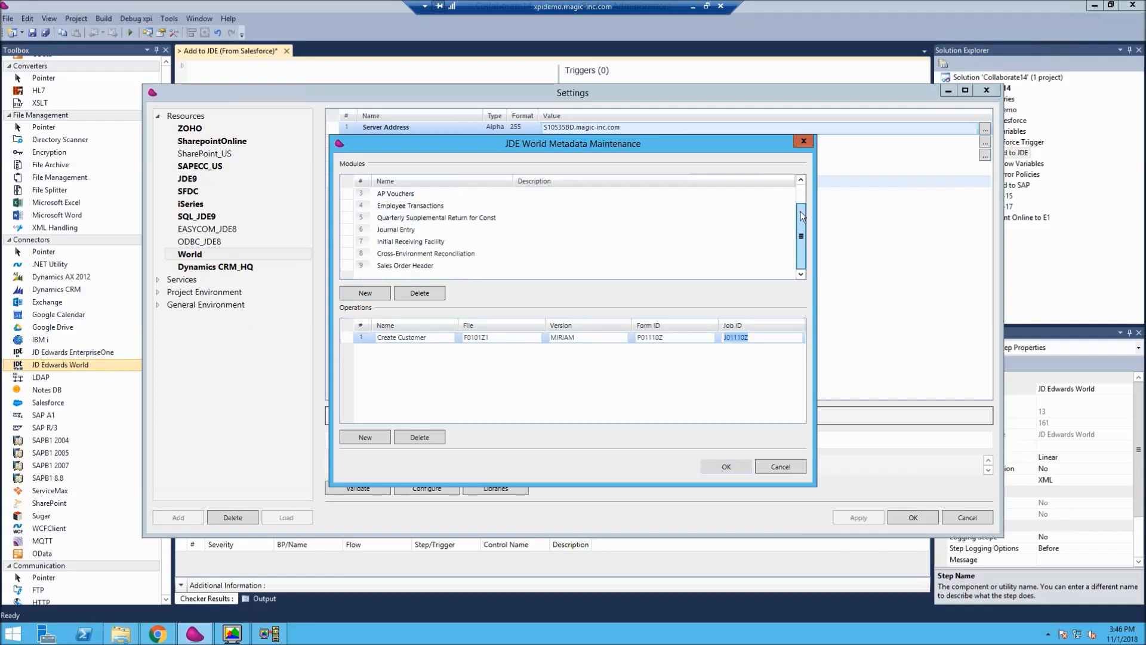
scroll(800, 210, up, 1)
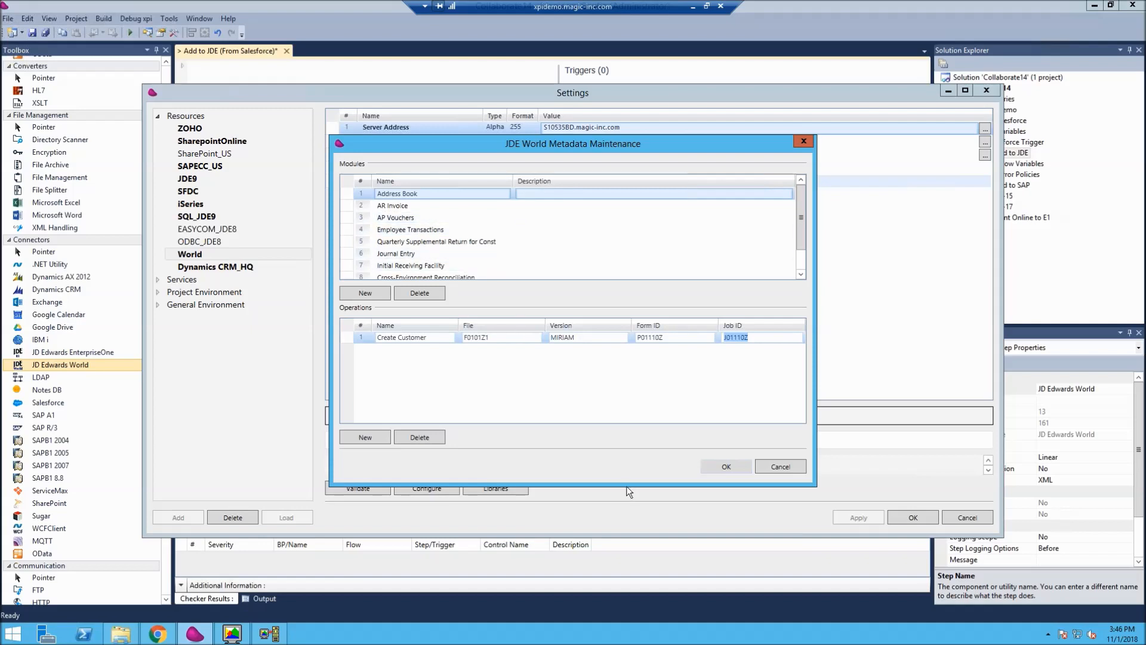
click(786, 466)
click(967, 516)
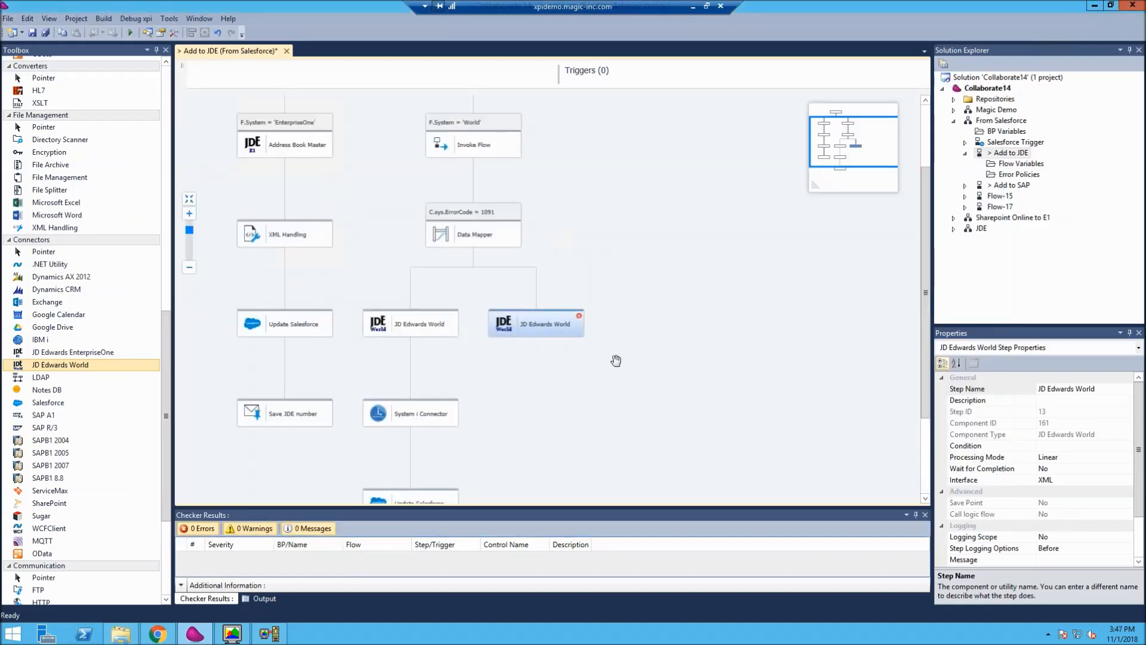
- Configure the new JD Edwards World step with the Journal Entry module and its first listed operation, and close the mapping without saving
right_click(536, 326)
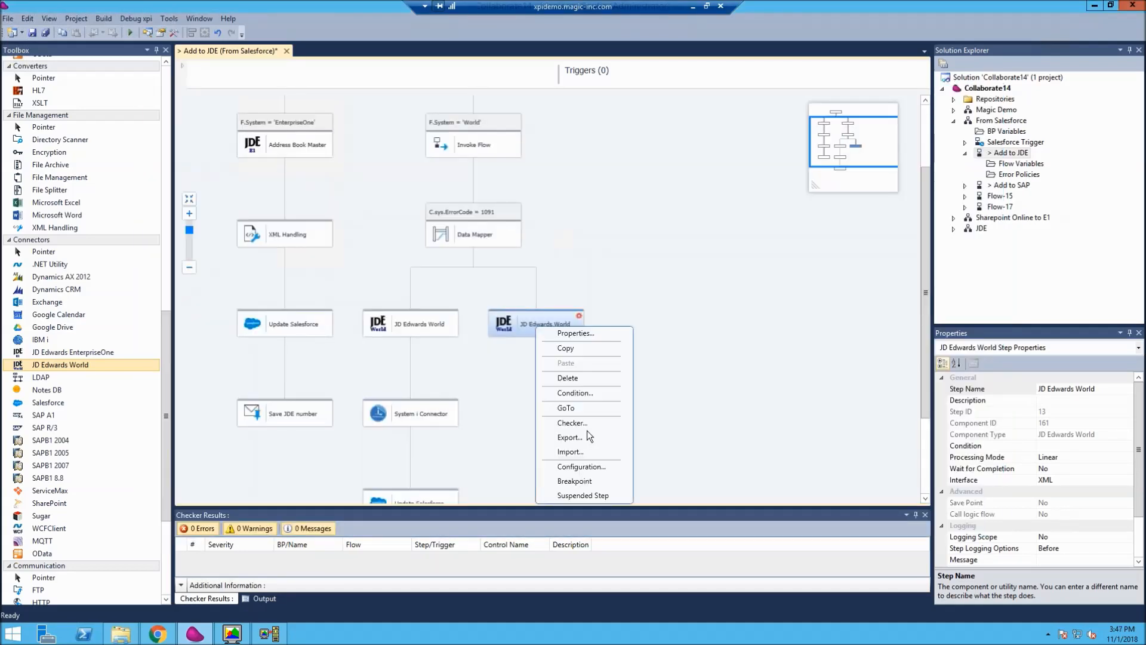
click(579, 466)
click(537, 293)
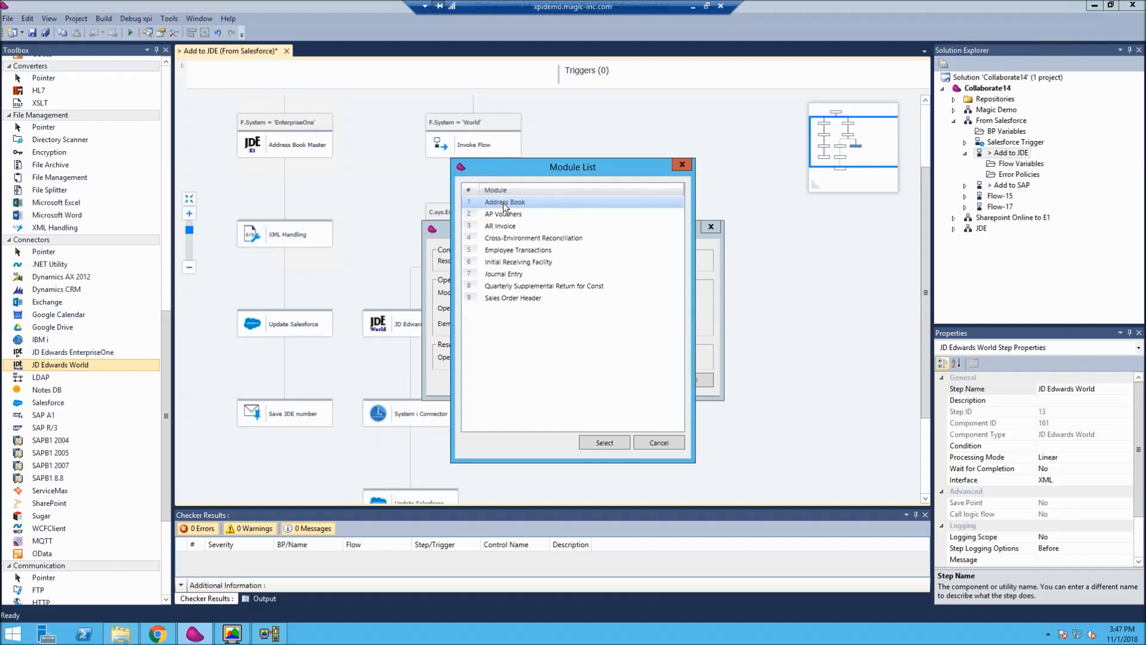
double_click(512, 274)
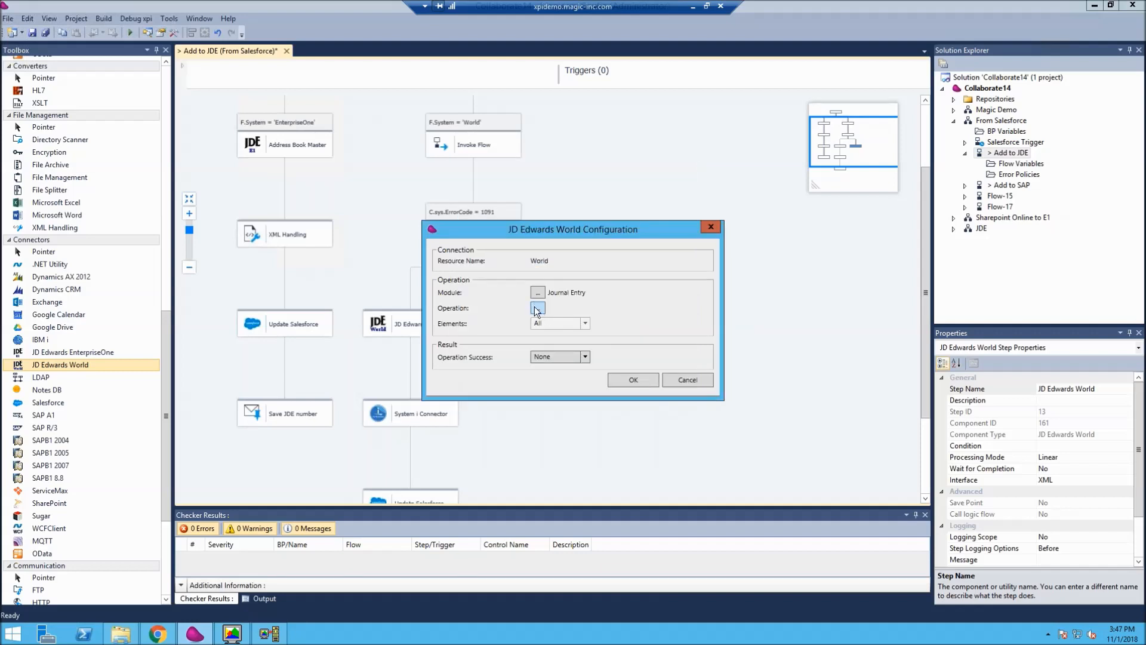
click(536, 309)
double_click(496, 203)
click(632, 382)
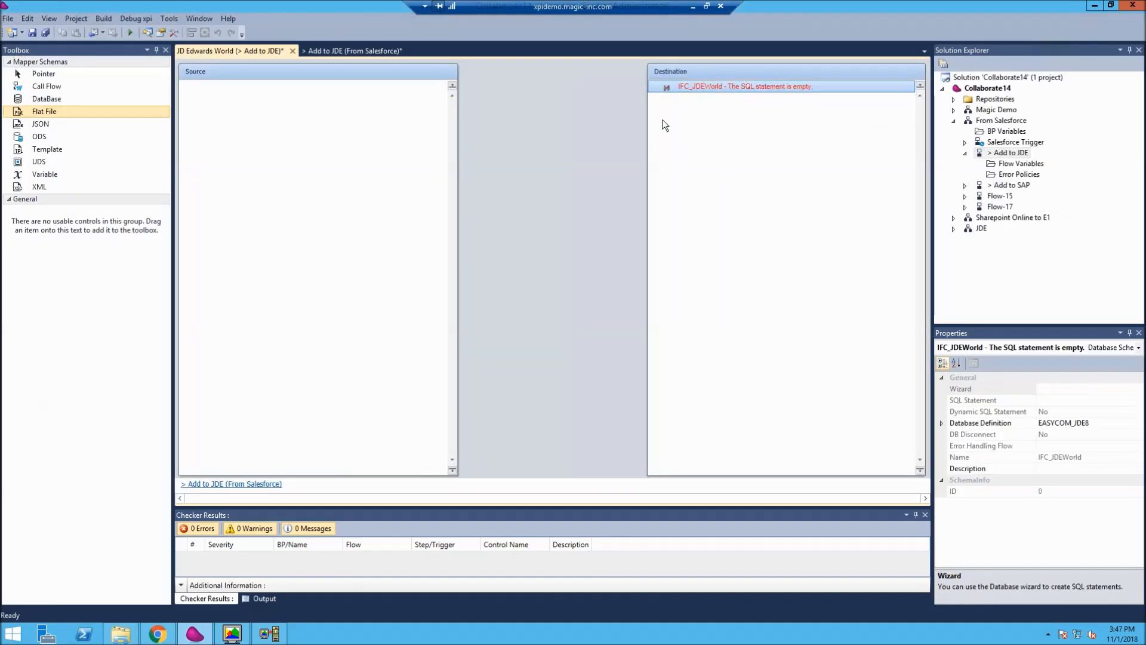
click(292, 51)
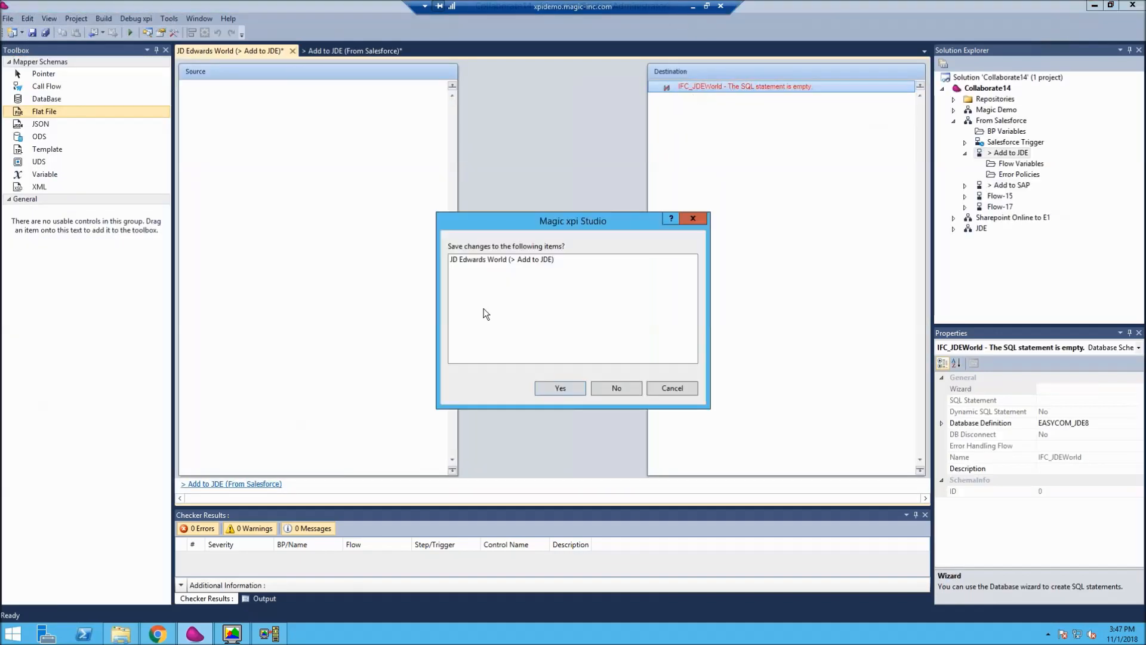
click(616, 385)
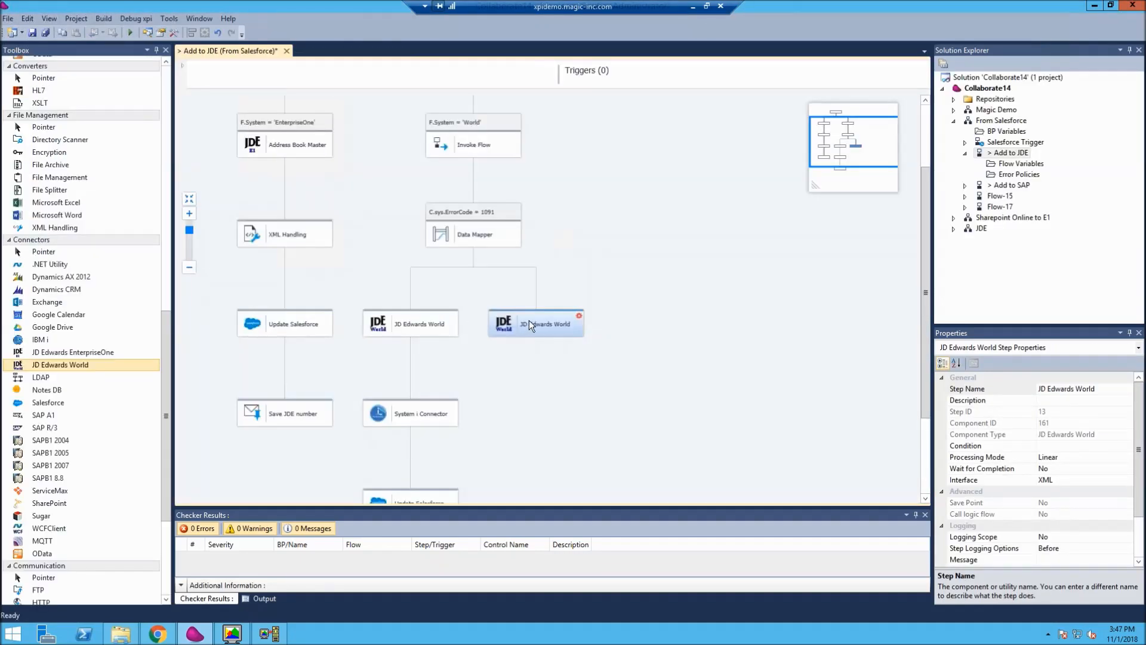
- Configure the new JD Edwards World step with the AR Invoice module and its CCCC operation
right_click(529, 320)
click(571, 461)
click(537, 292)
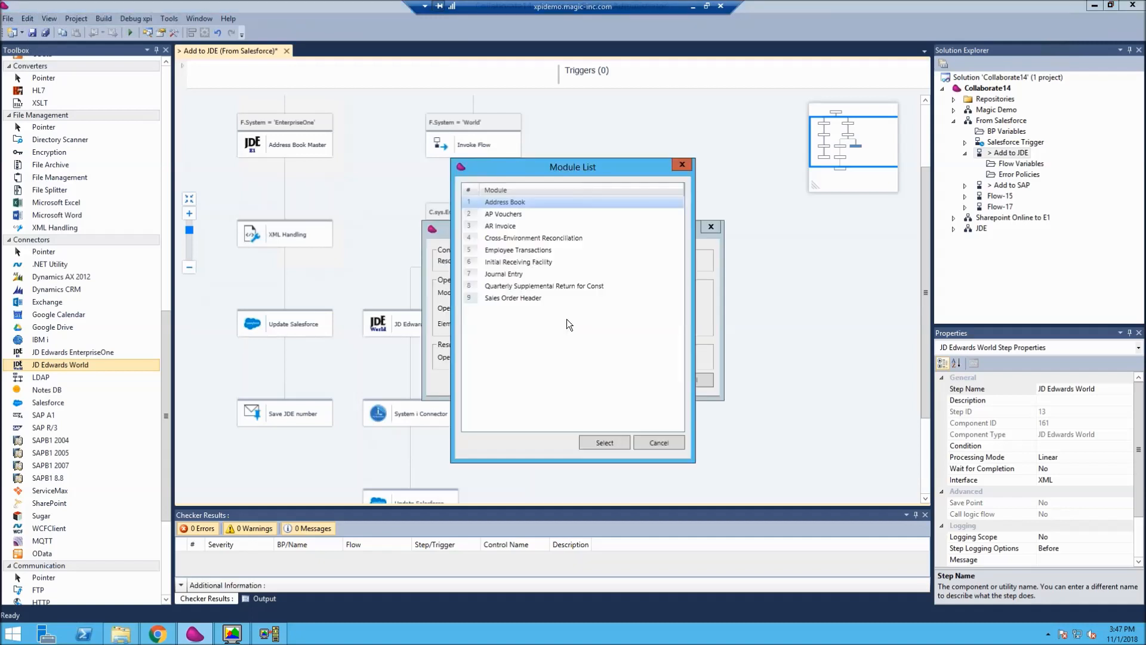
double_click(495, 225)
click(538, 307)
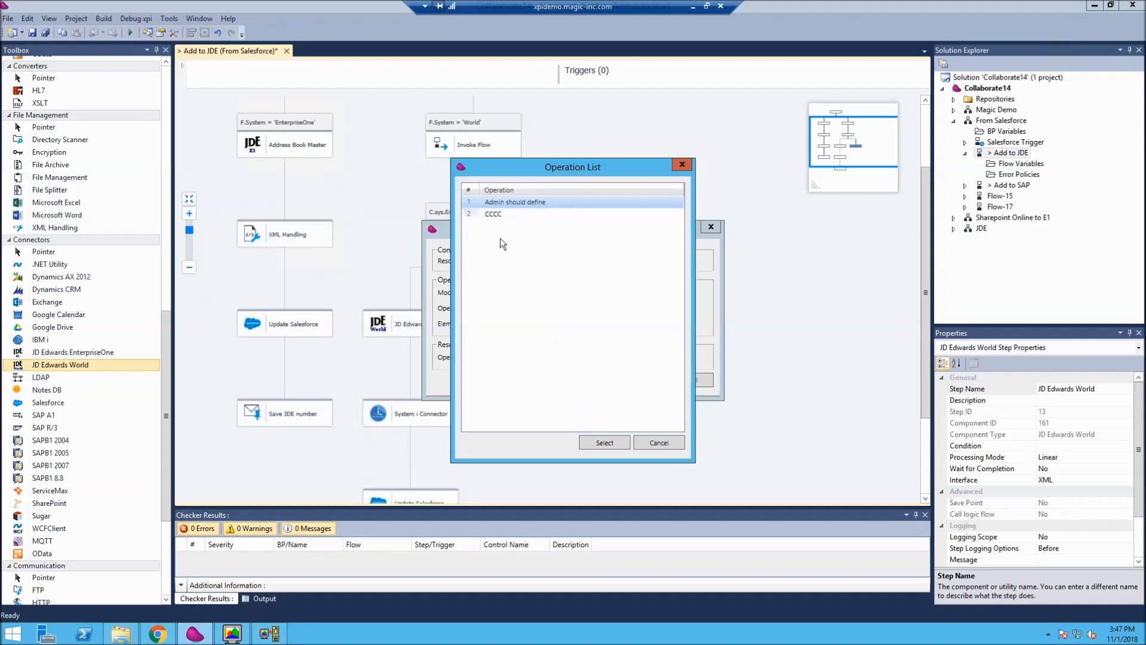
double_click(494, 215)
click(615, 380)
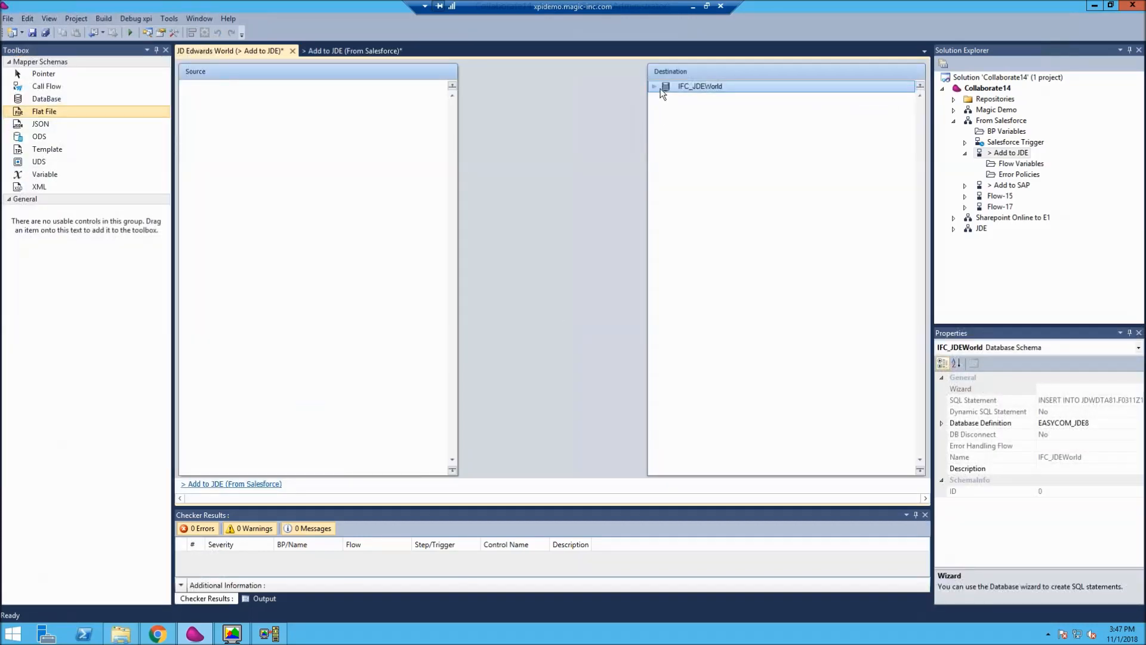
- Expand the IFC_JDEWorld destination, examine the fields of the JDWDTA81.F0311Z1 table, and close the mapping without saving
click(655, 87)
click(666, 98)
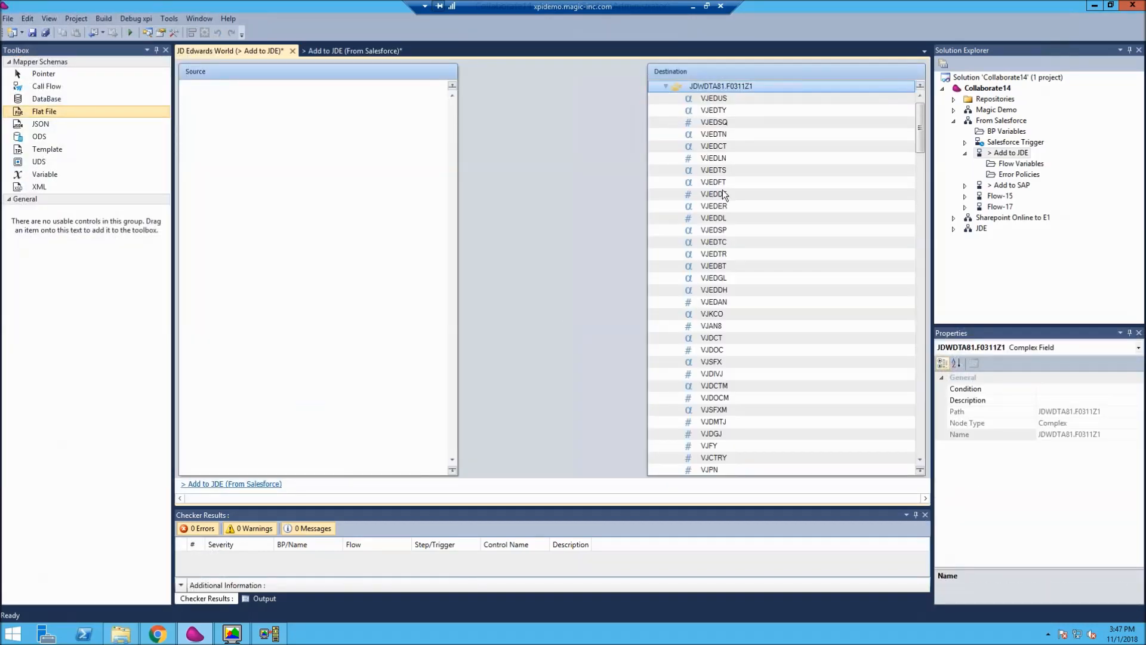
click(719, 192)
scroll(724, 370, down, 10)
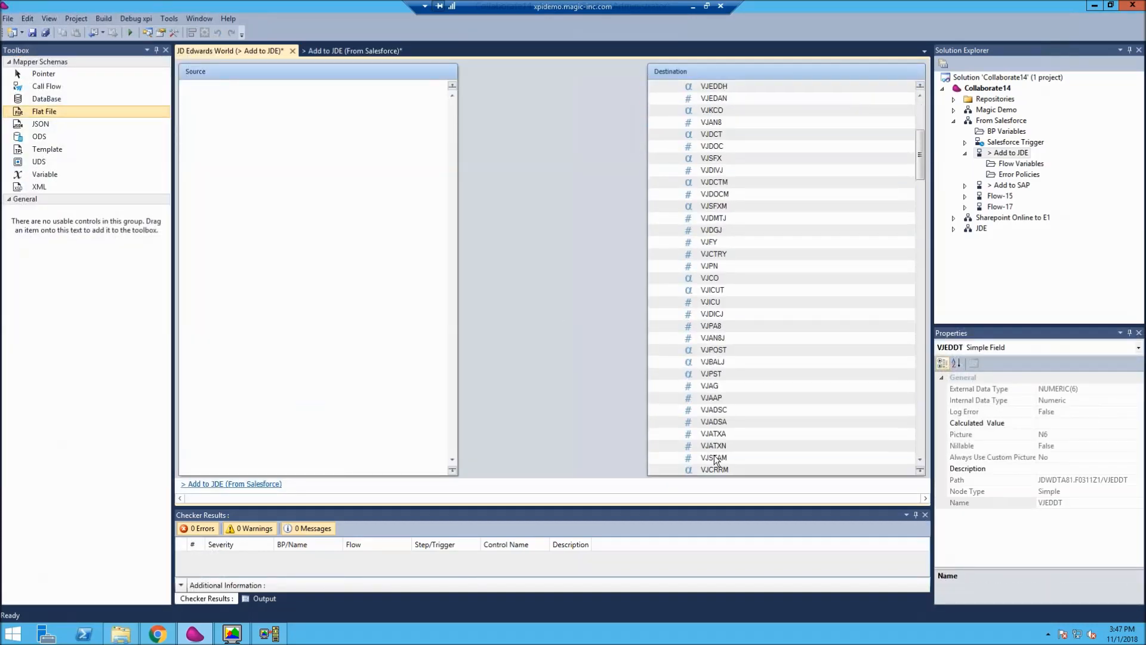
scroll(712, 469, up, 10)
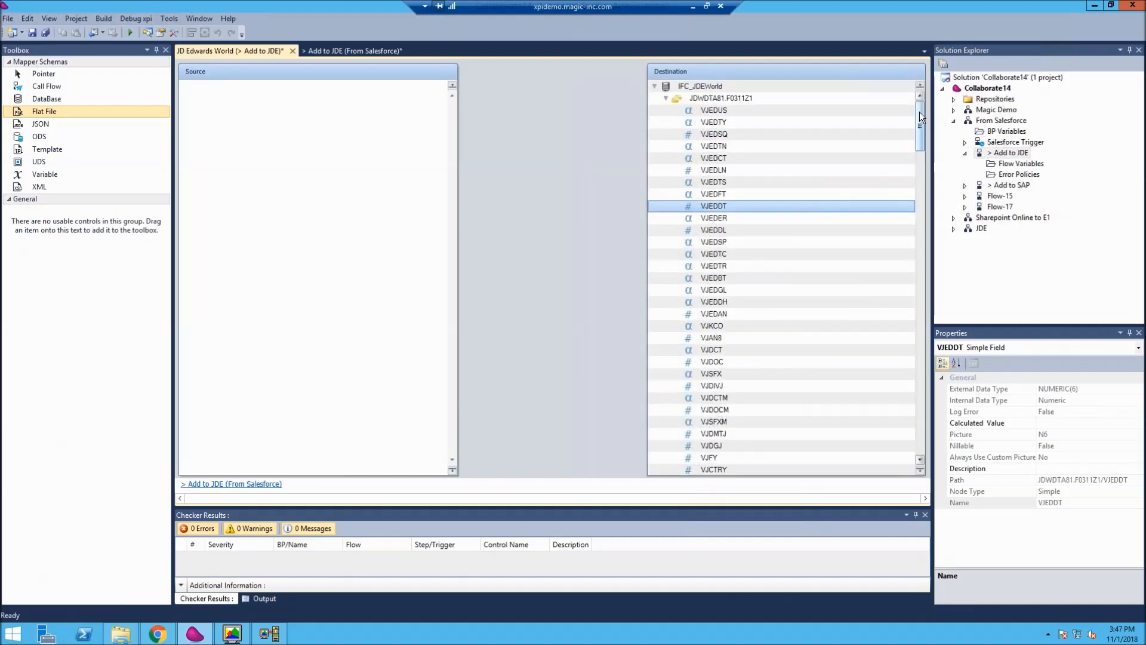
scroll(919, 112, down, 2)
scroll(919, 103, up, 2)
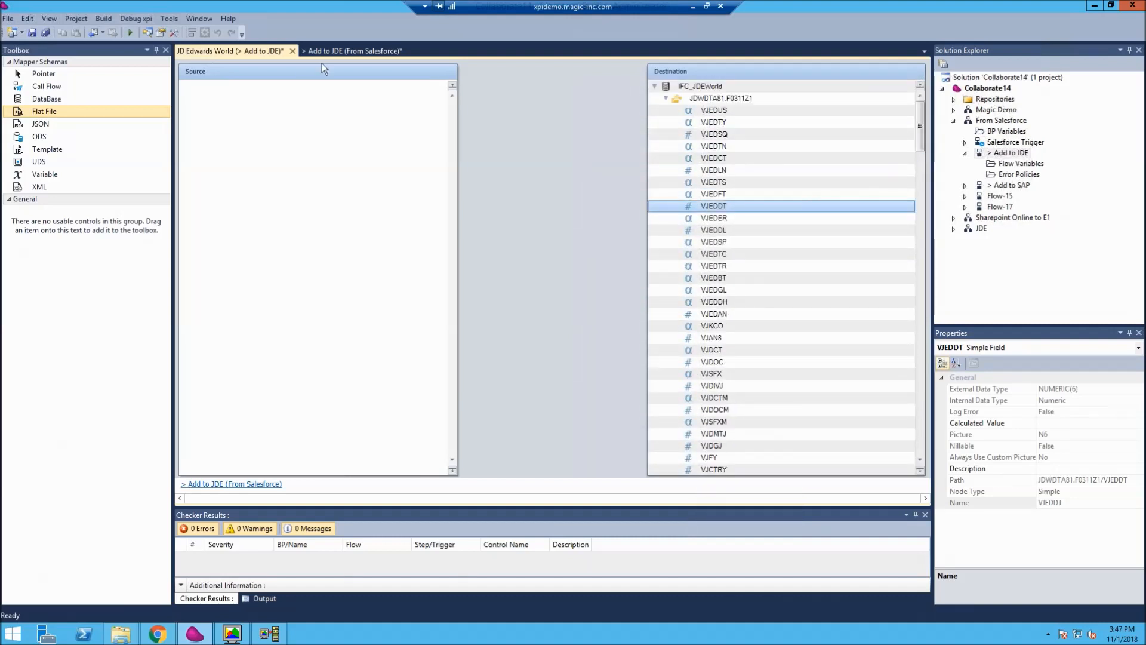
click(292, 51)
click(616, 389)
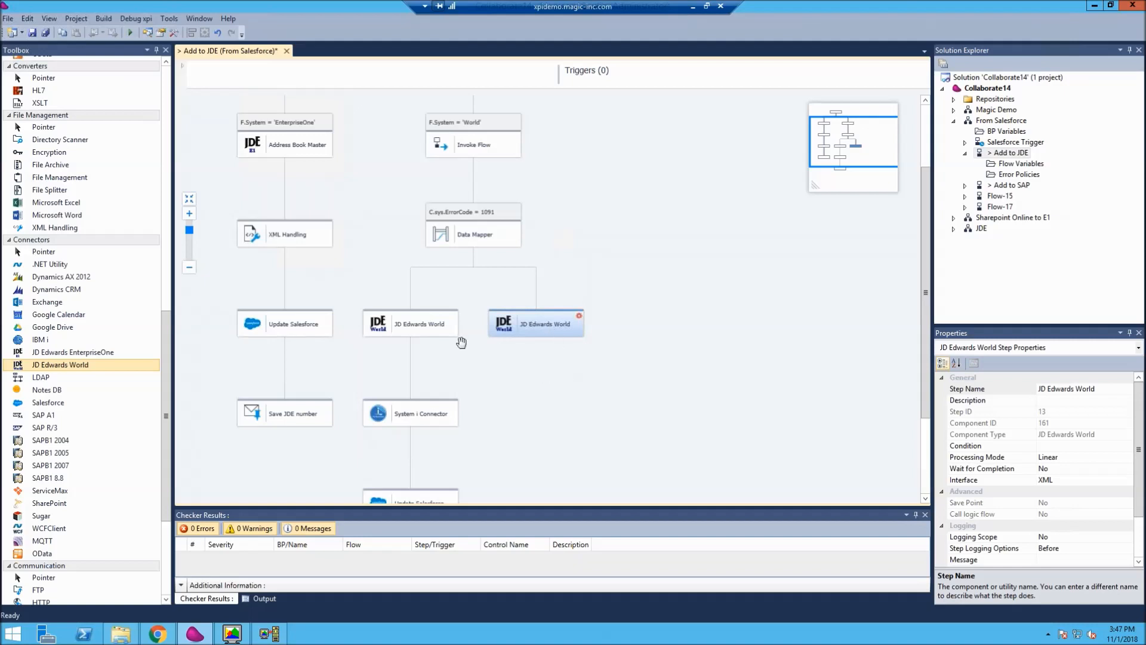
- Delete the added second JD Edwards World step from the flow
right_click(536, 326)
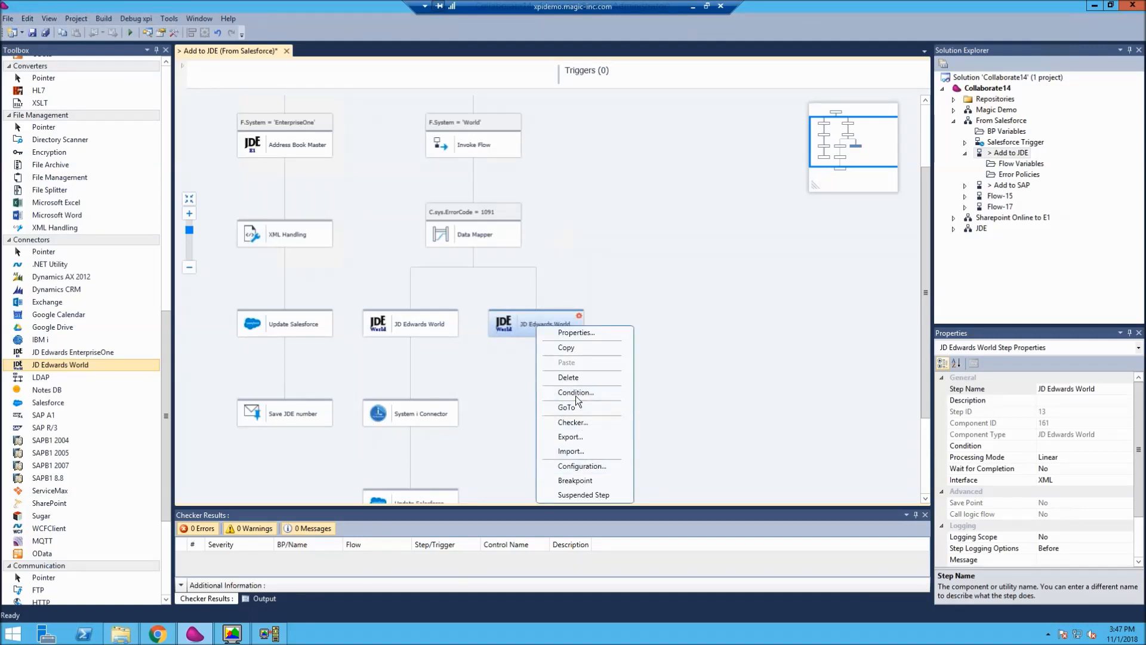
click(572, 378)
click(586, 357)
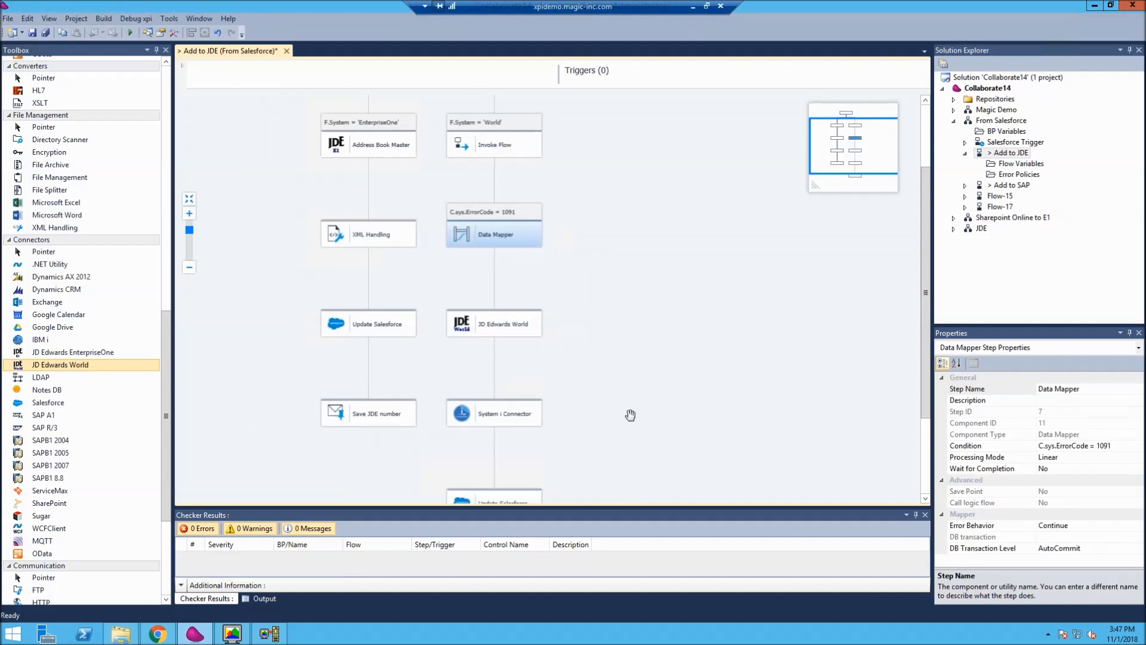
- Open the System i Connector step's methods and examine the full command of the first Run Command entry without changing it
scroll(622, 358, down, 2)
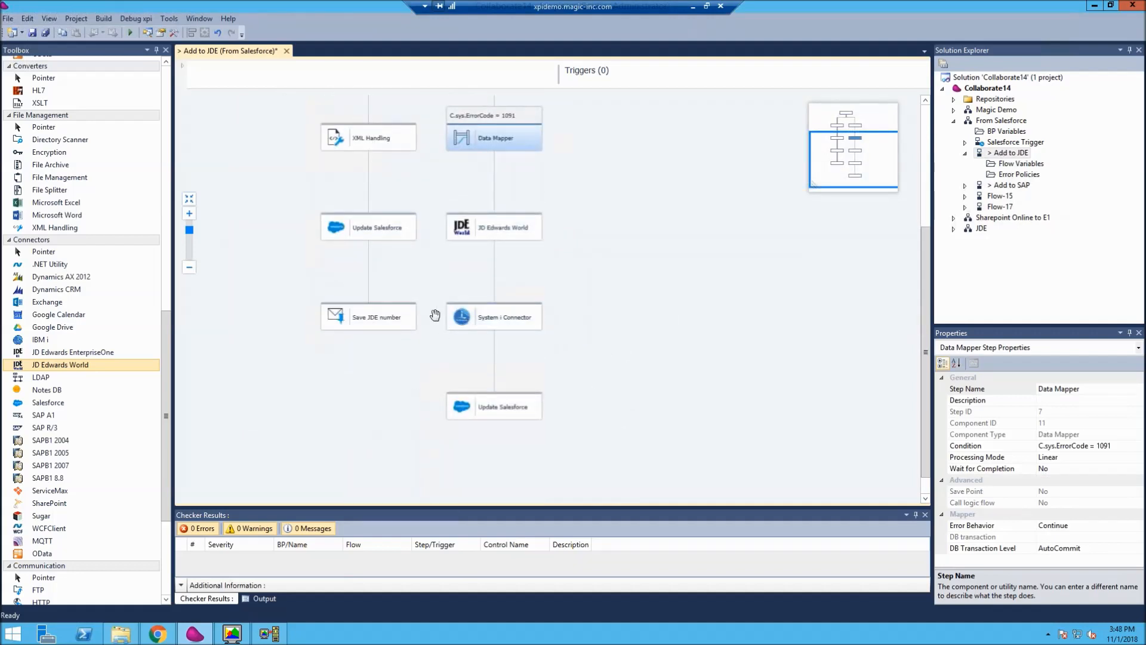
double_click(507, 316)
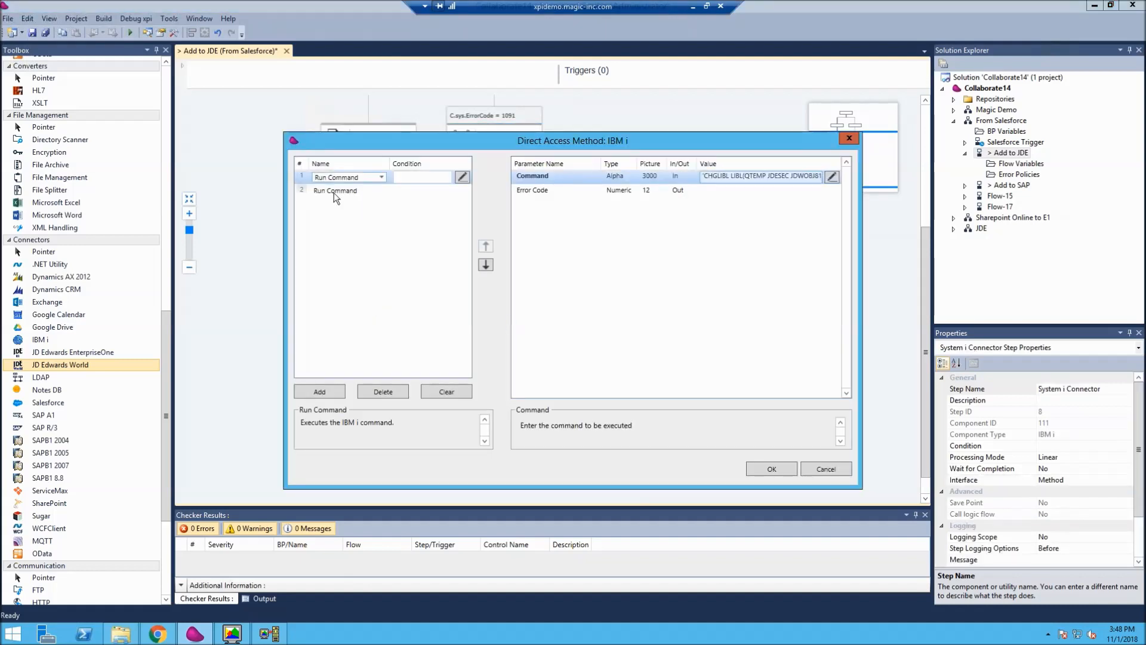
click(768, 177)
click(832, 181)
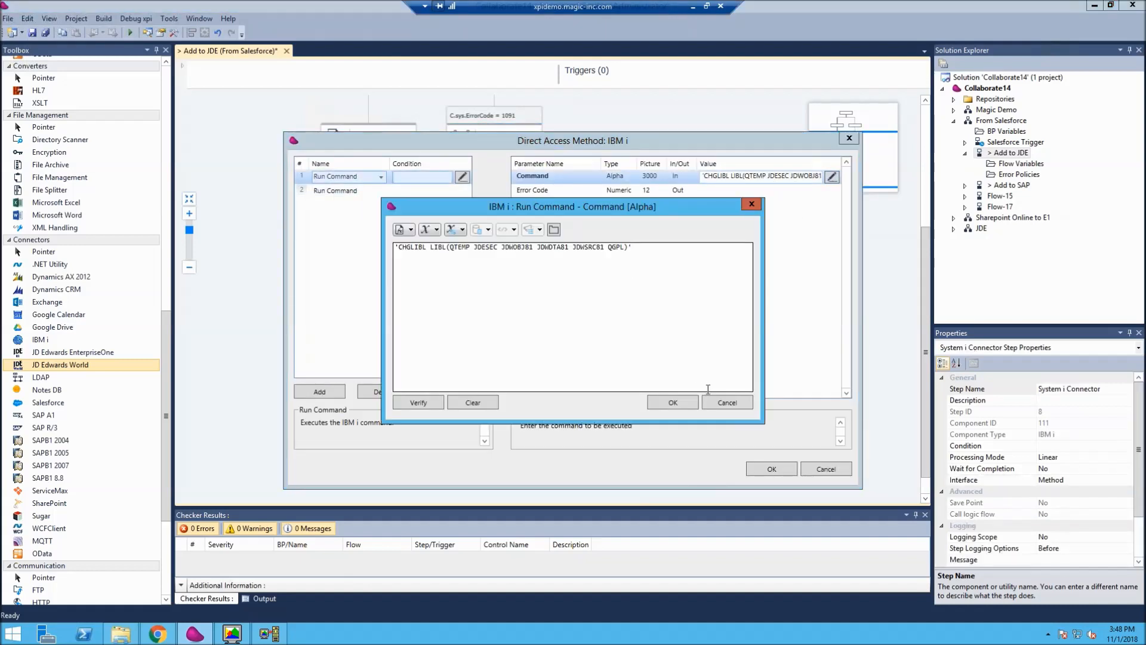
click(709, 405)
- Examine the full command of the second Run Command entry and leave the connector's methods unchanged
click(353, 191)
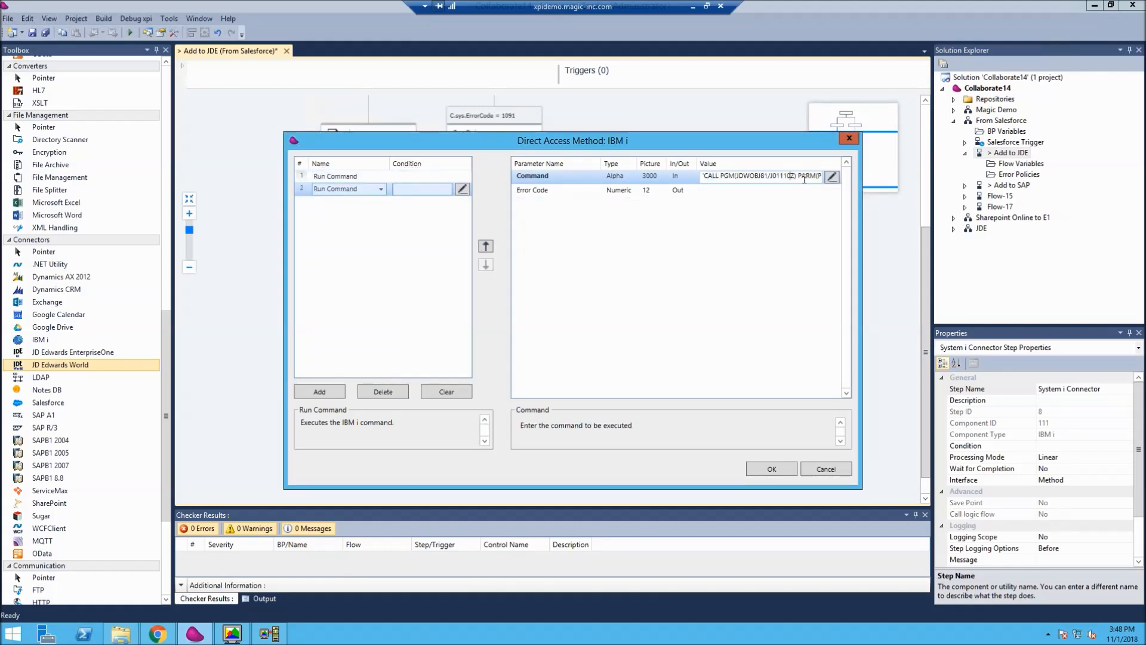
click(832, 177)
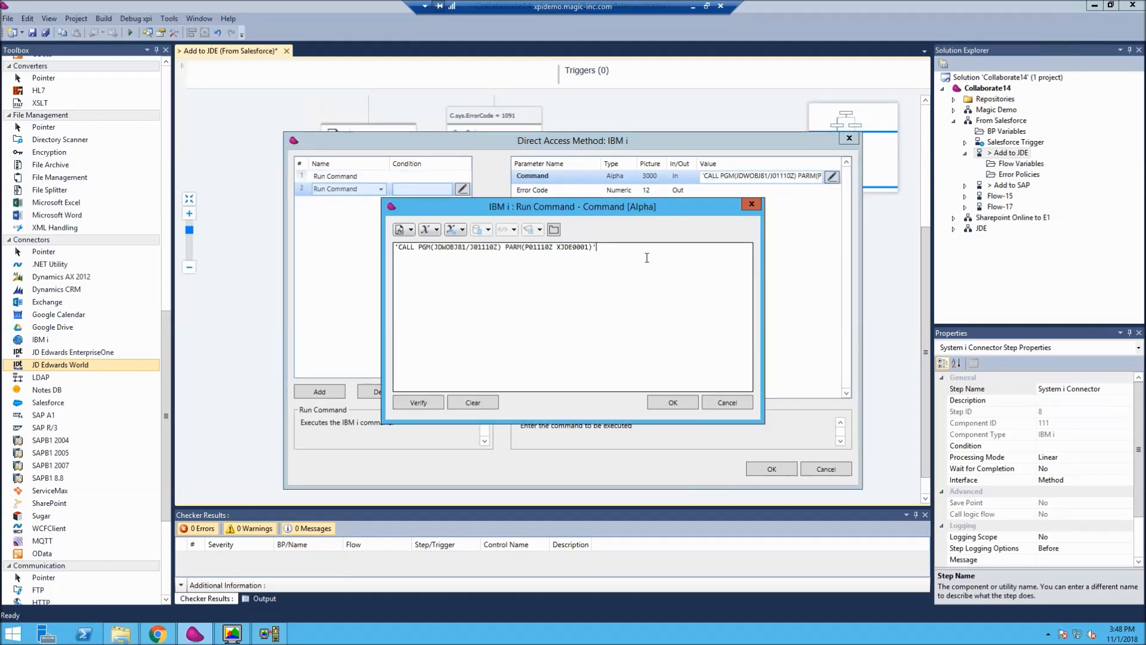
click(727, 403)
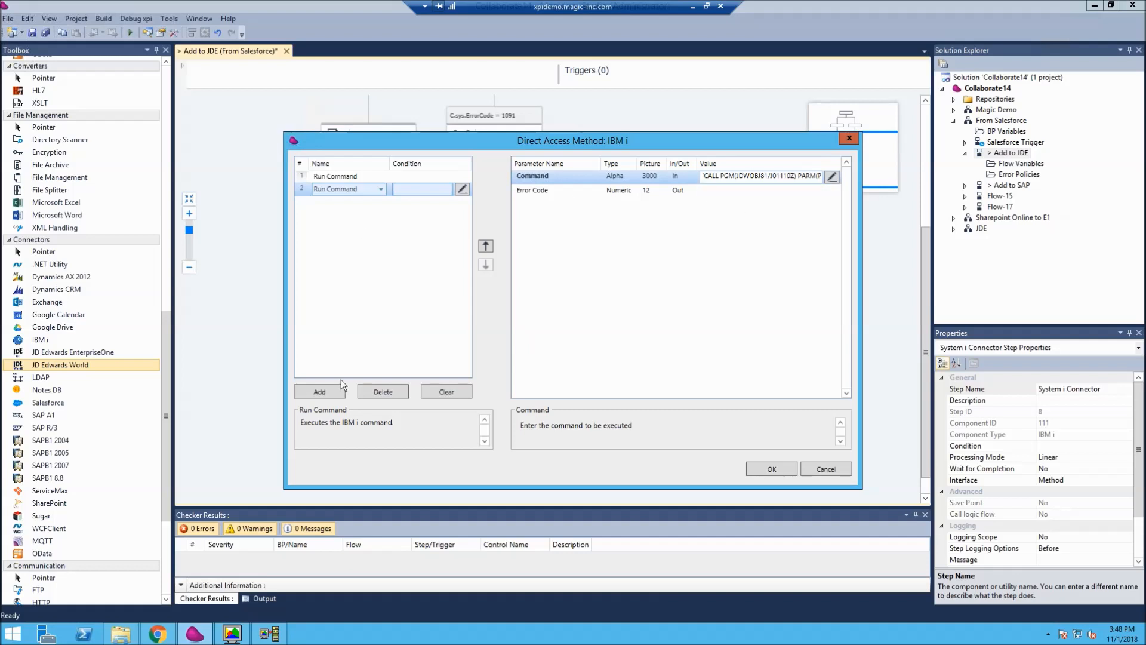
click(825, 469)
- Open the JD Edwards World step's mapping and expand the C.XML source's Account node and the destination's JDWDTA81.F0101Z1 table
scroll(583, 340, up, 3)
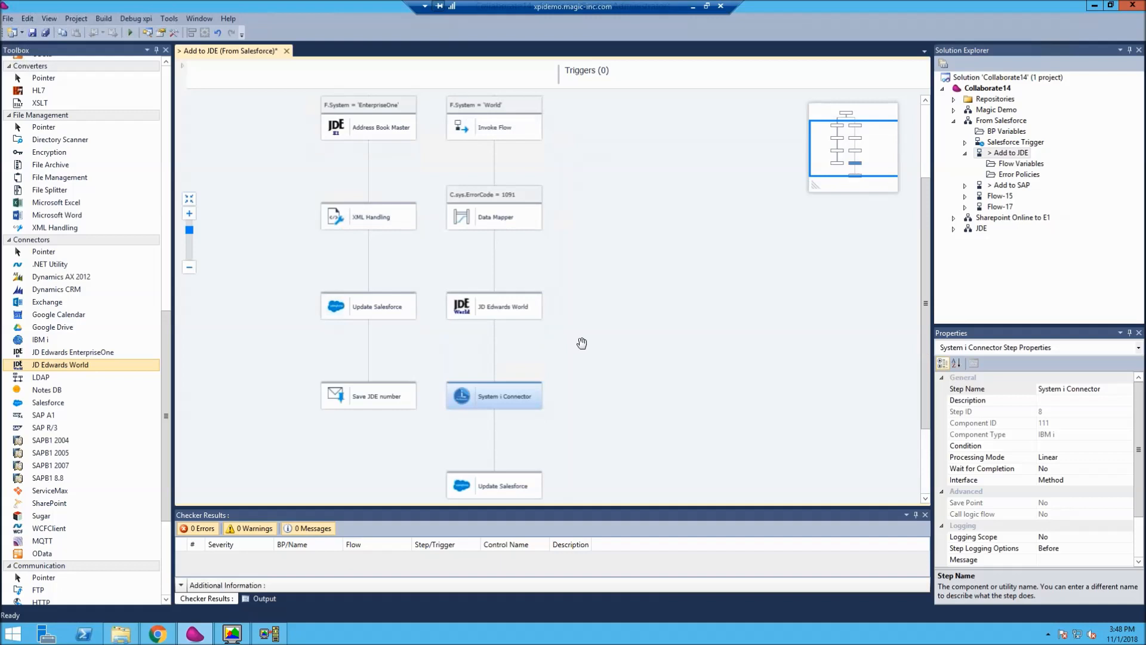
click(499, 314)
right_click(498, 316)
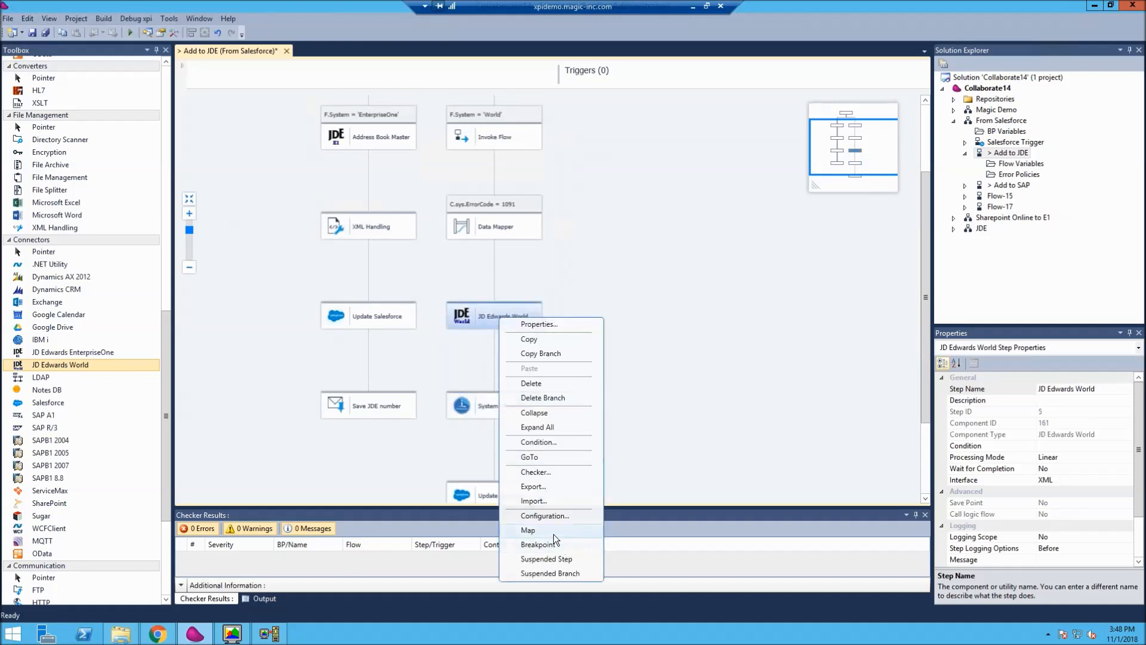
key(Escape)
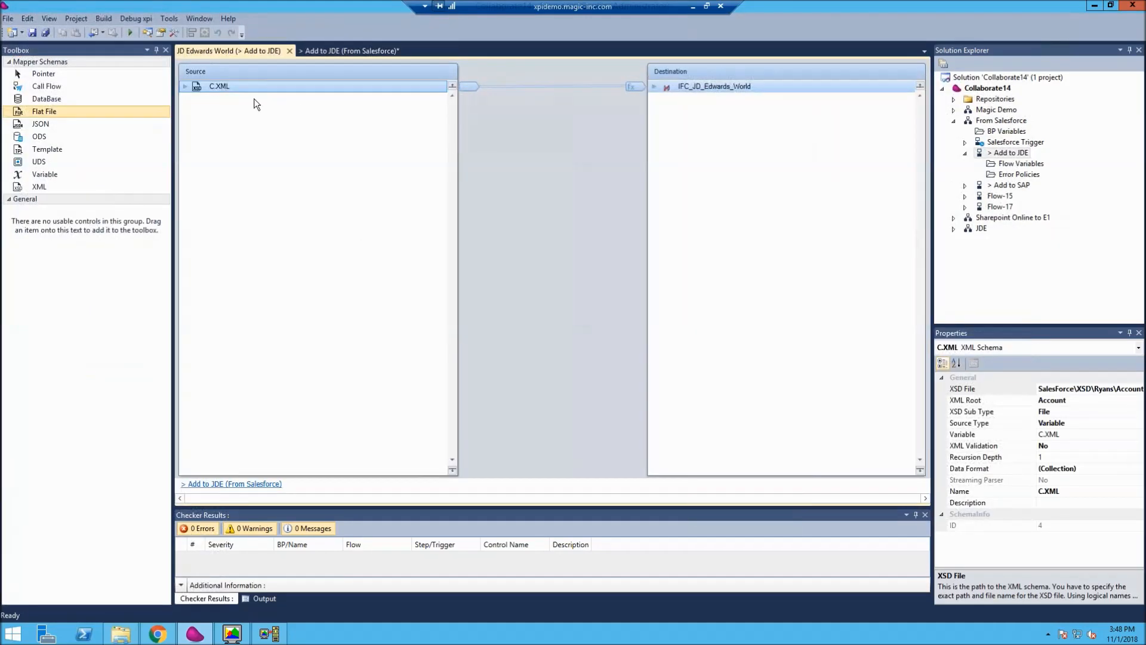
click(185, 87)
click(197, 98)
click(654, 86)
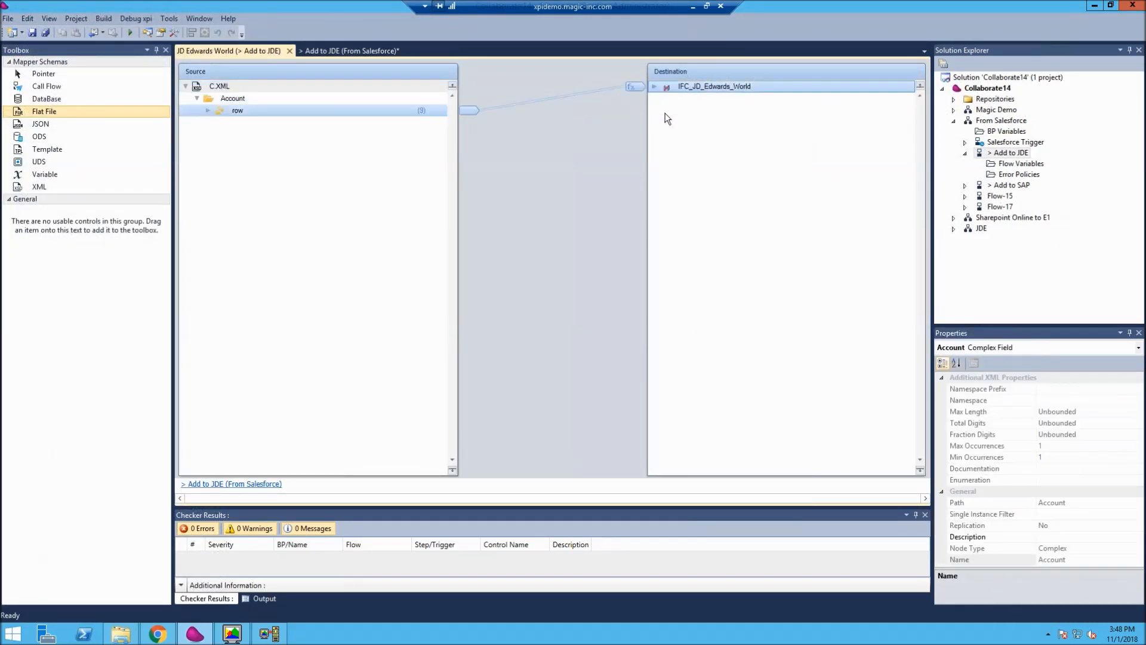
click(665, 99)
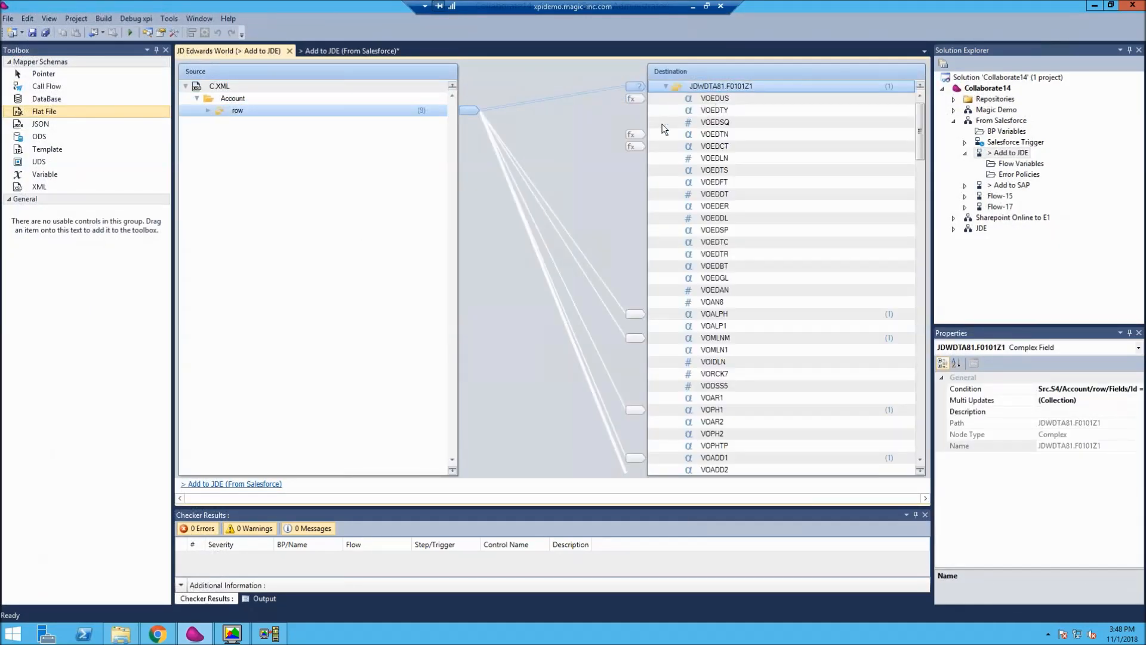
- Expand the source's row and Fields nodes and bring the billing fields and their mapped address destinations into view
click(209, 111)
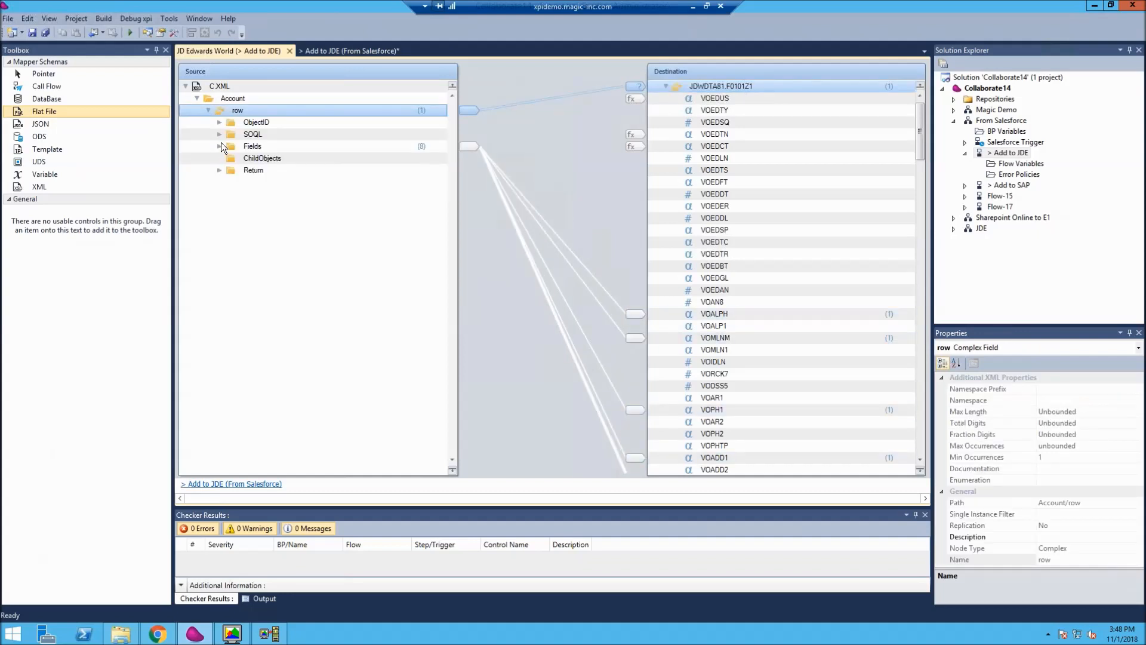
click(221, 144)
click(219, 147)
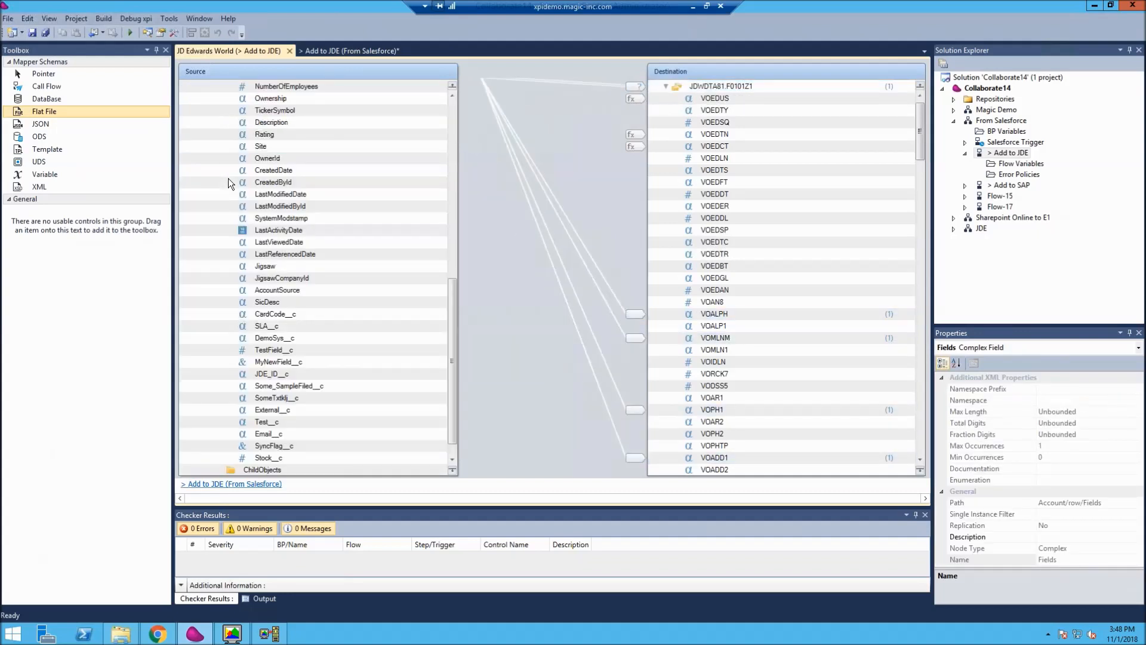
drag(921, 150, 916, 188)
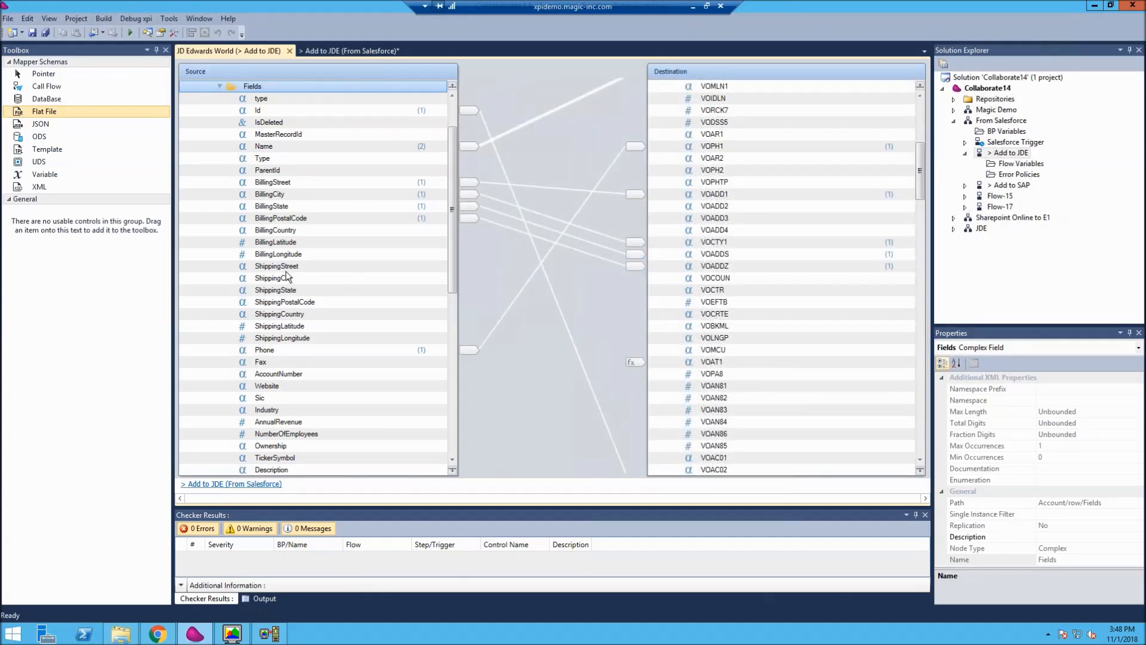
drag(454, 199, 453, 186)
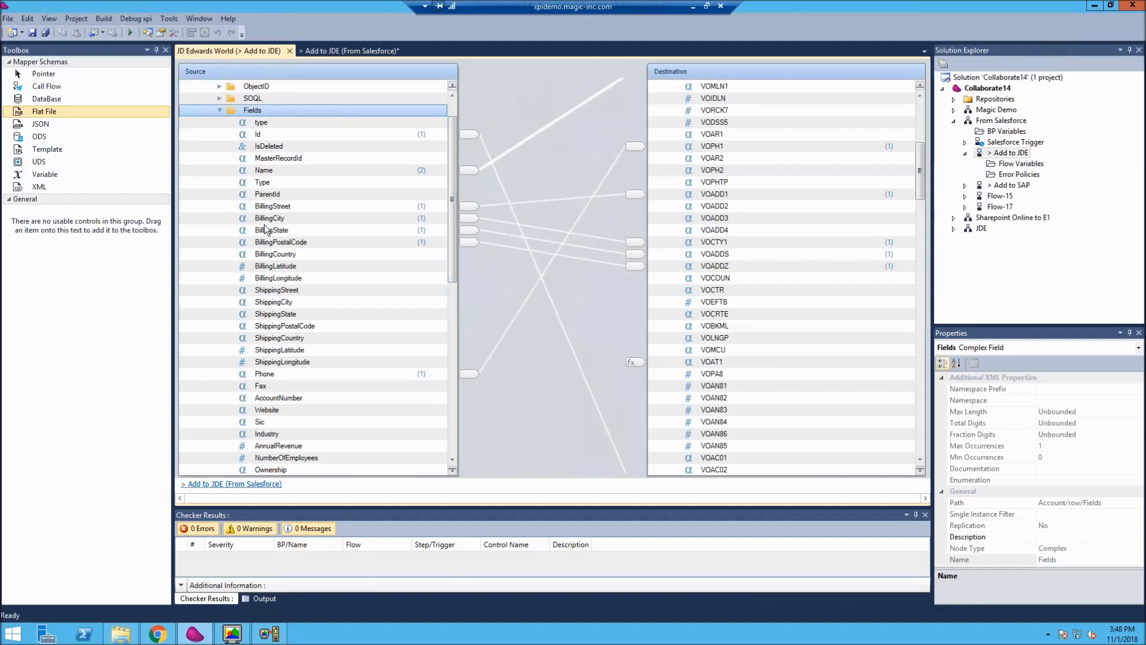
- Examine which destination fields BillingStreet, BillingState and BillingPostalCode are connected to
click(277, 206)
click(279, 230)
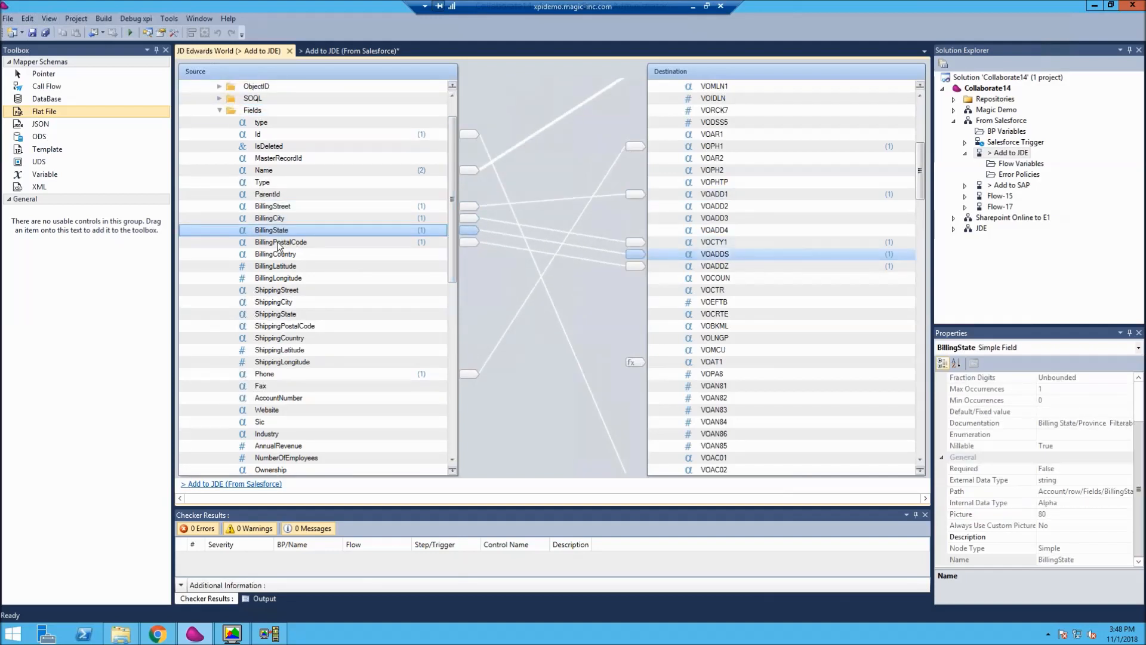
click(279, 244)
- Connect the BillingStreet source field to the VOADD2 destination field as well
click(276, 208)
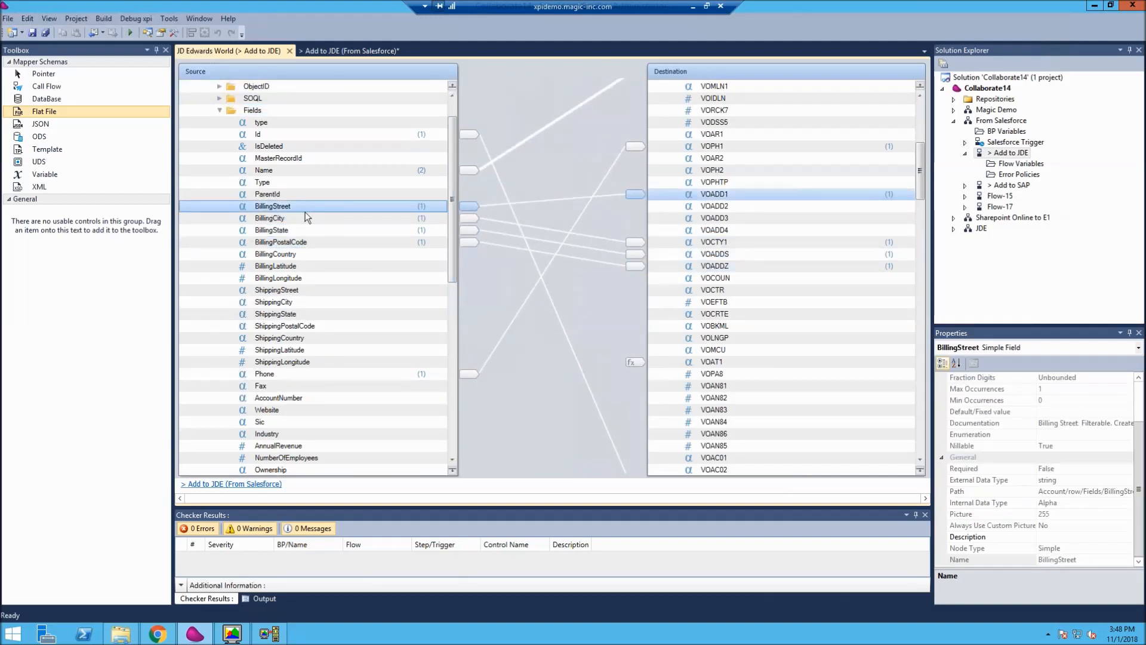
right_click(299, 208)
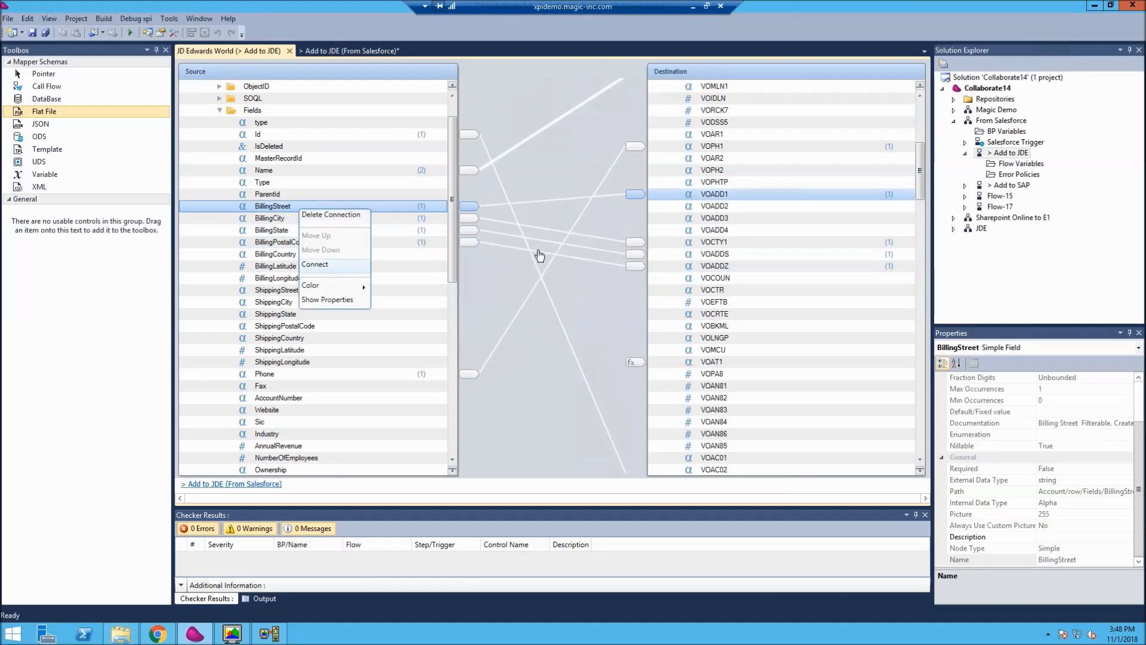
click(719, 207)
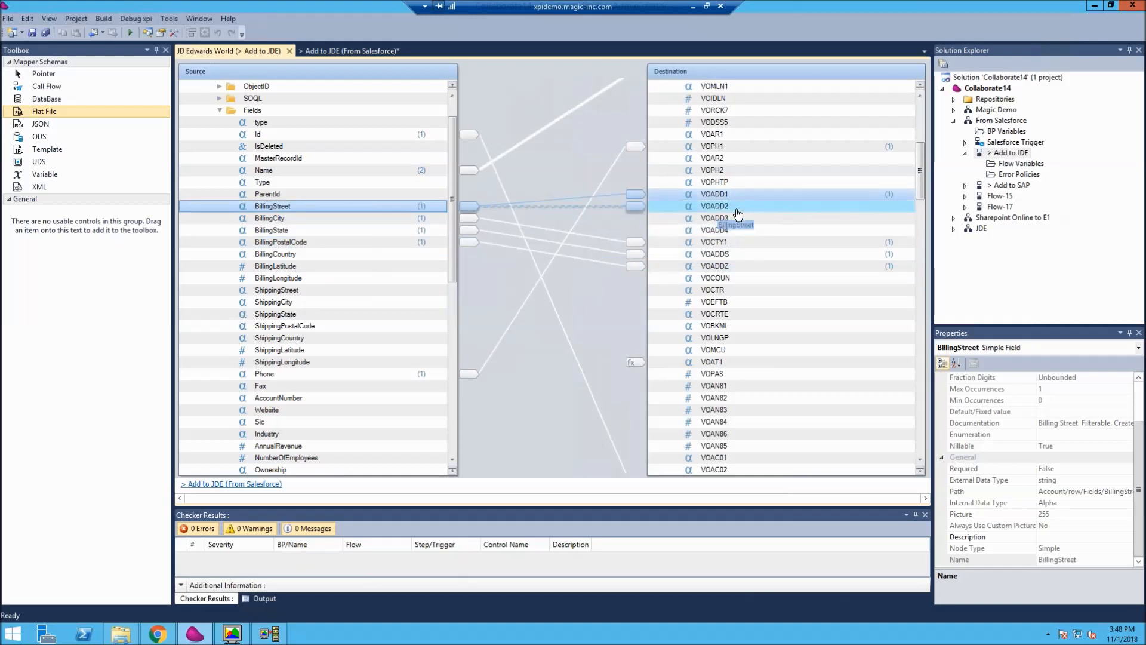
right_click(309, 214)
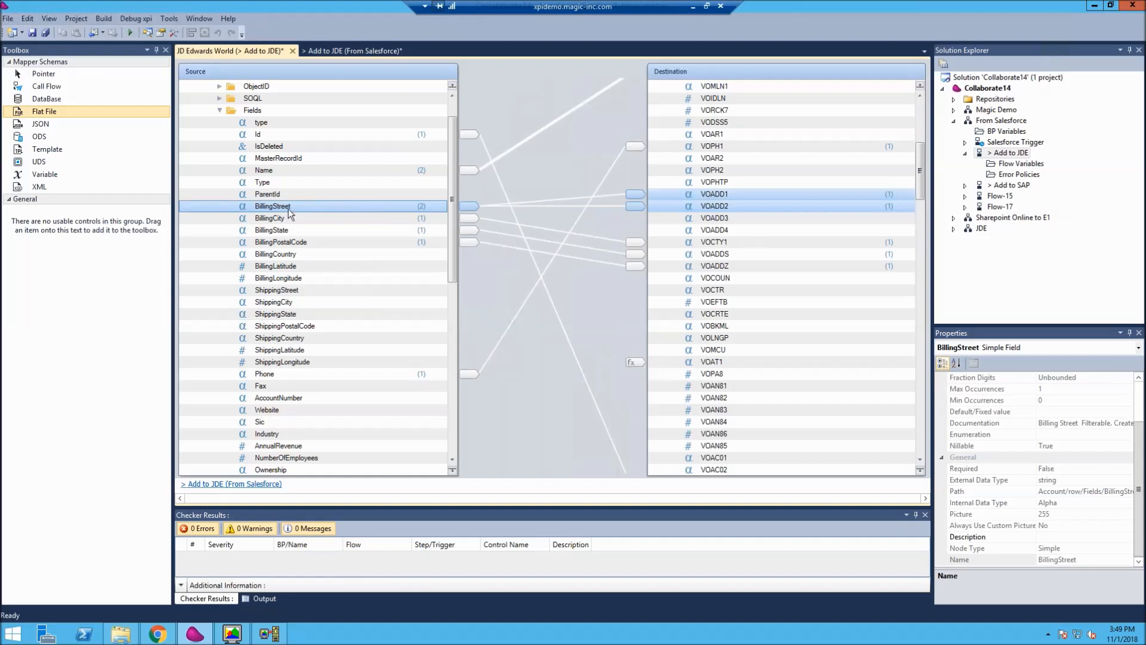
right_click(289, 211)
key(Escape)
- Start a StrToken expression as VOADD1's calculated value, with Src.S4/Account/row/Fields/BillingStreet as the source string
click(715, 196)
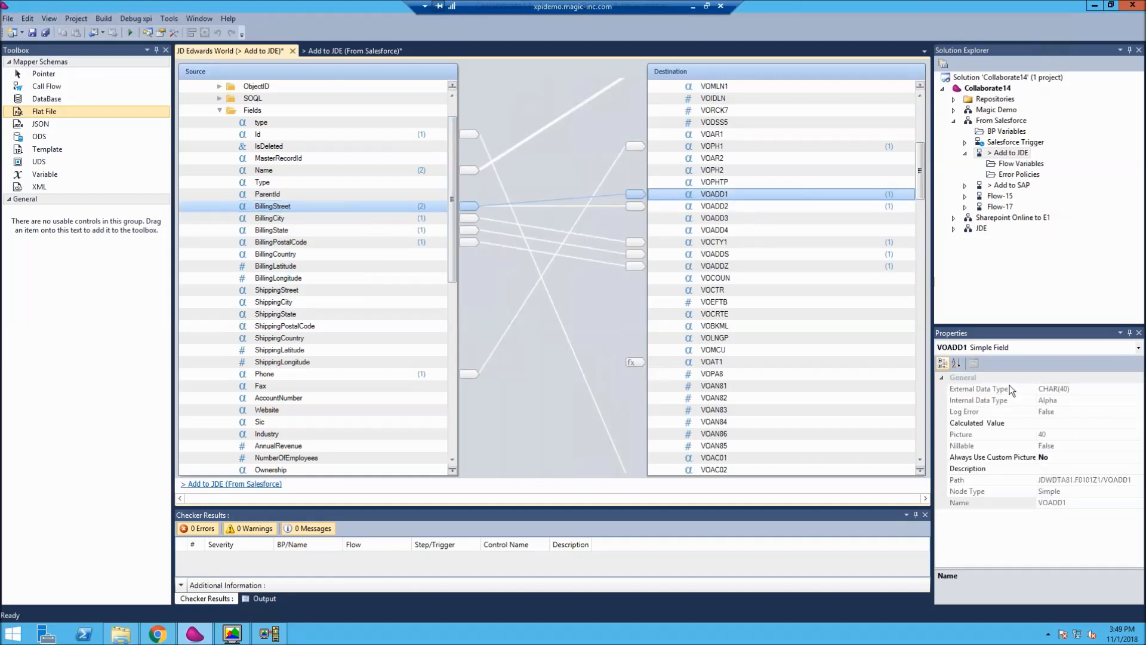
click(1055, 425)
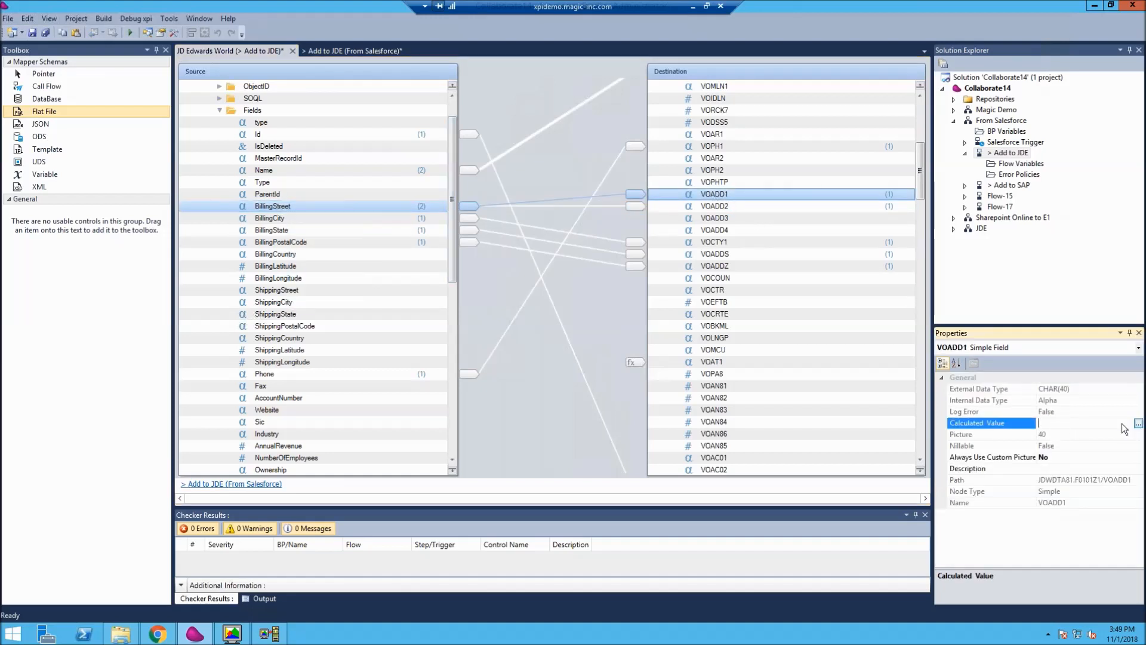
click(1139, 423)
text(St)
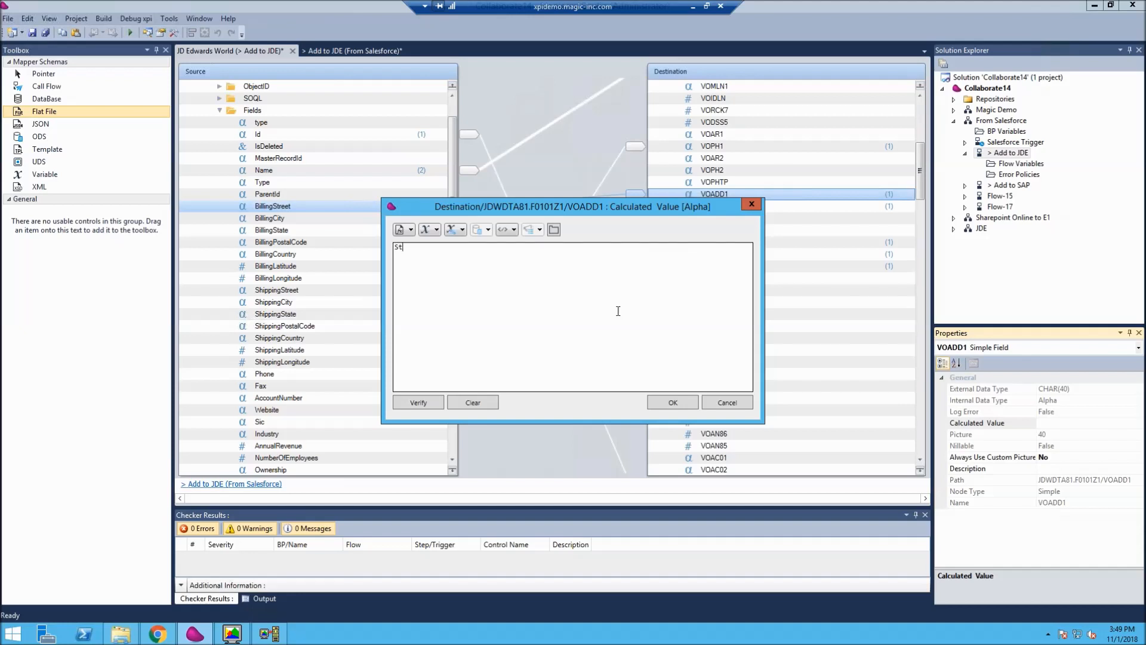
text(rtoken()
click(514, 229)
click(536, 242)
text(,)
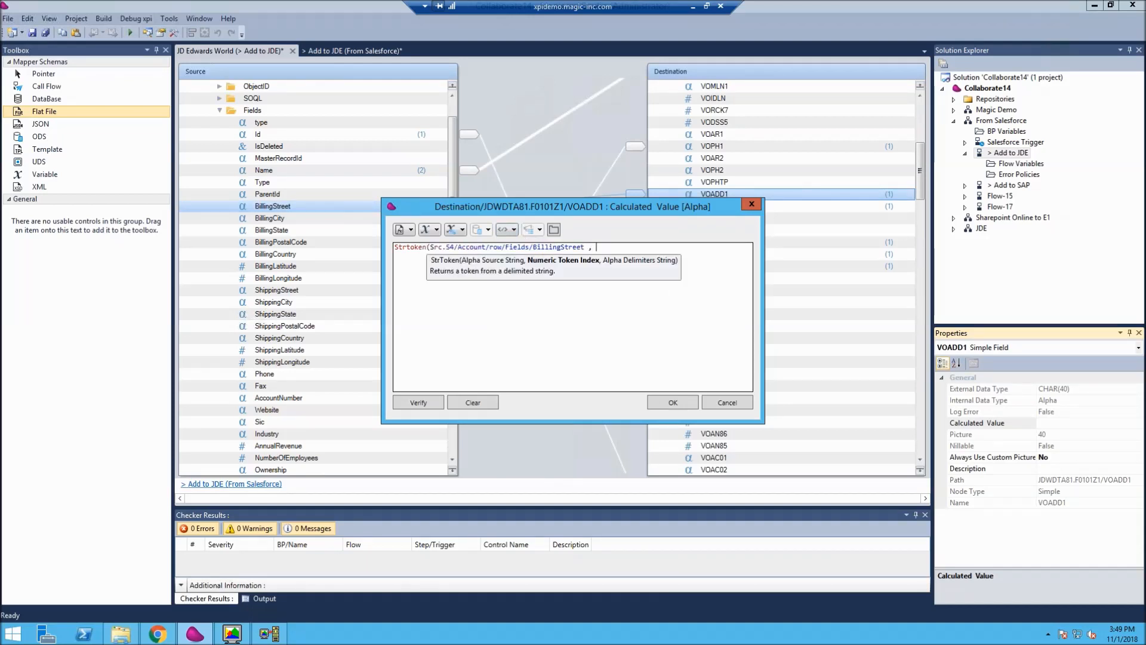
- Complete VOADD1's StrToken expression with token index 1 and delimiter ASCIIChr(10), copy the whole expression, and apply it
click(411, 230)
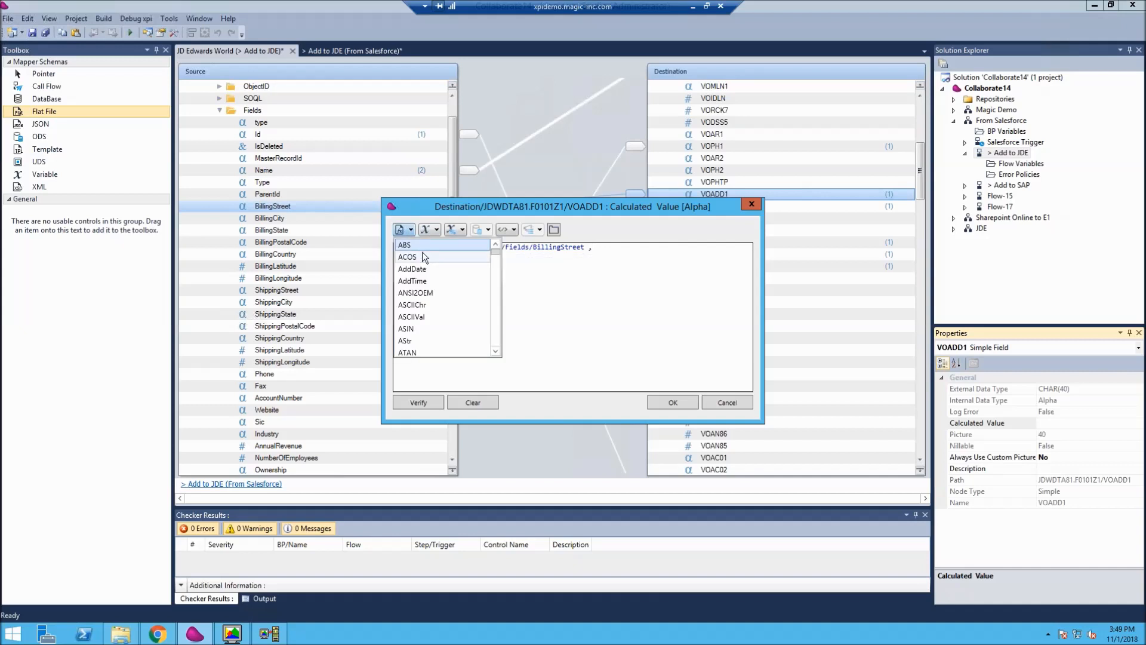
click(436, 367)
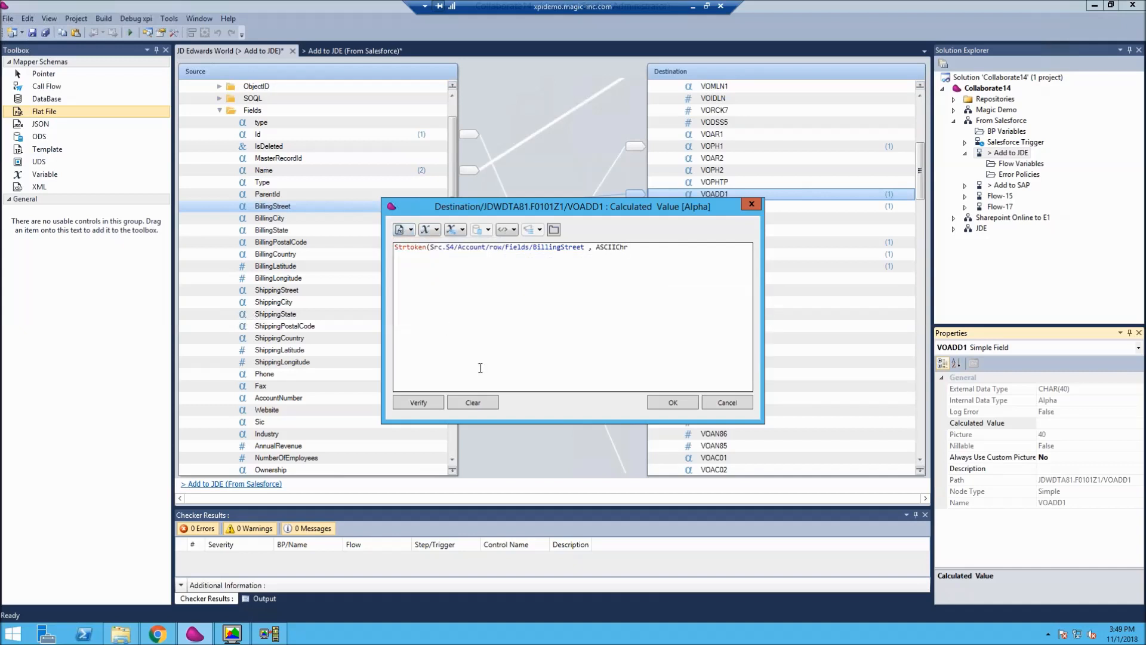
text((1))
text(0)
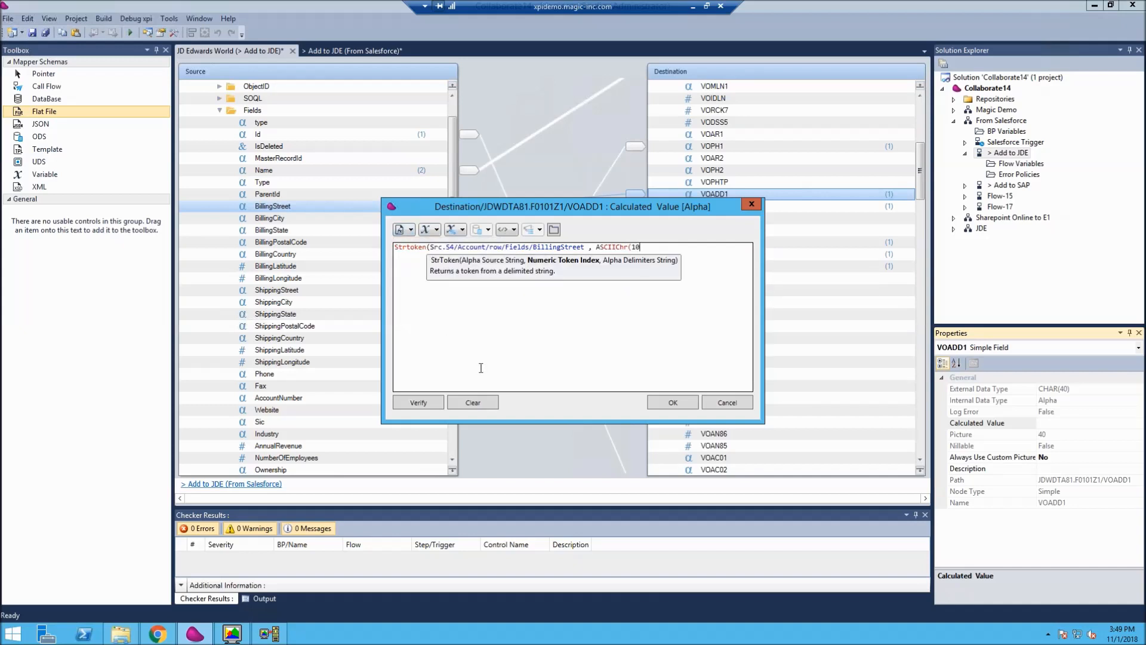
click(596, 247)
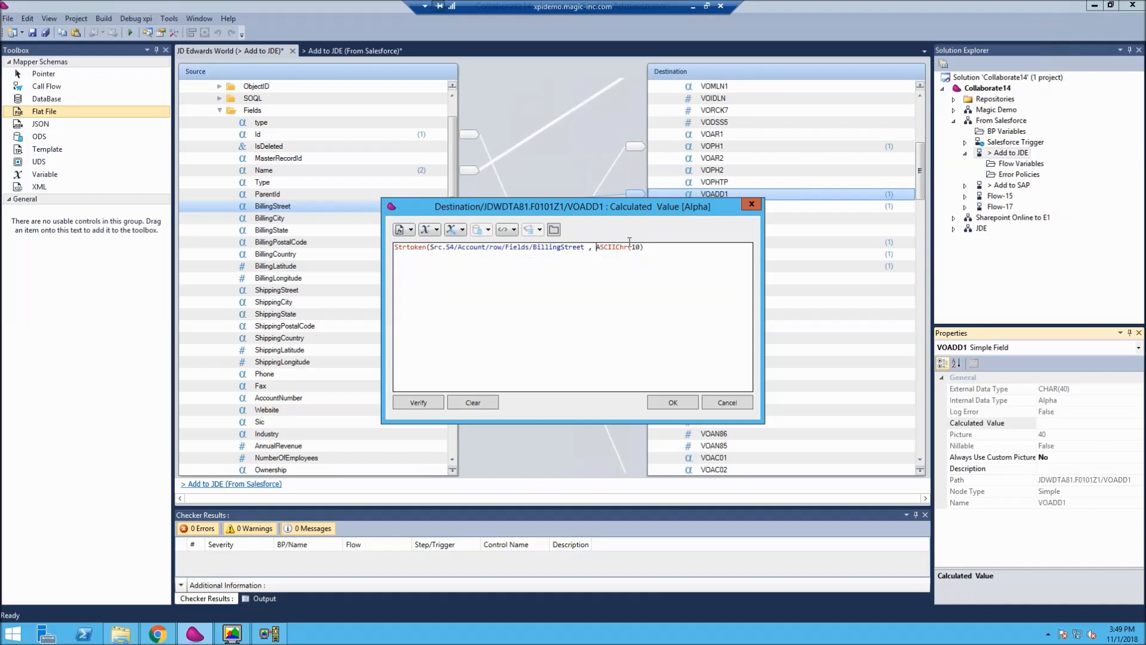
text(1 ,)
text())
key(ctrl+a)
click(692, 403)
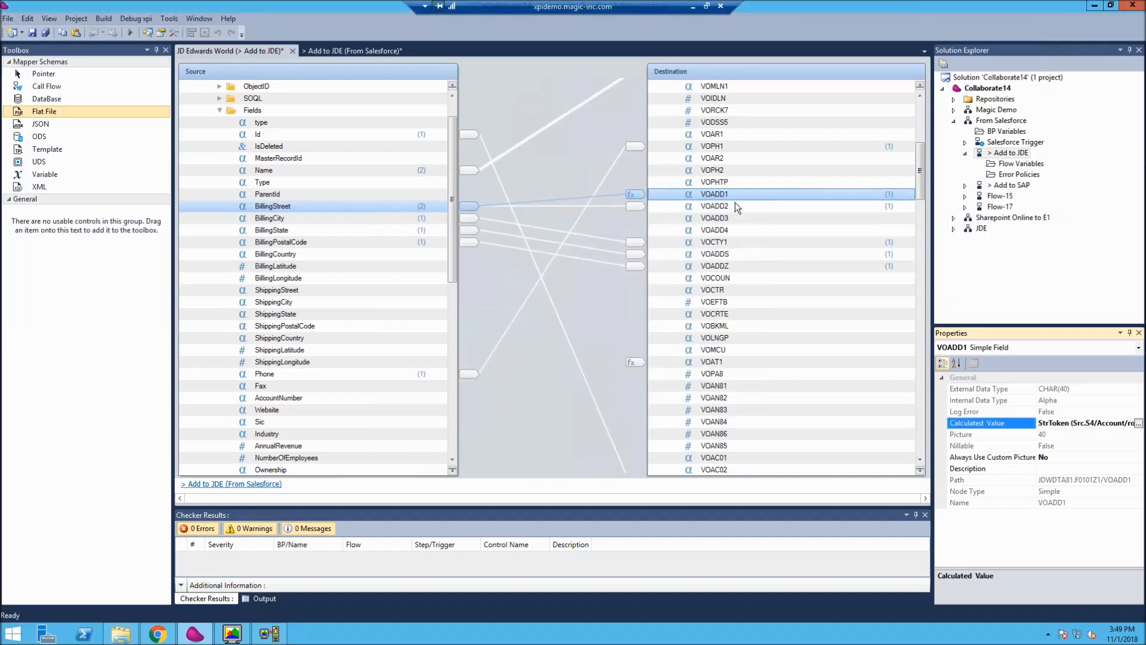
- Set VOADD2's calculated value to the copied BillingStreet StrToken expression with delimiter ASCIIChr(10), replacing its token index
click(735, 204)
click(1083, 422)
click(1086, 422)
click(1086, 421)
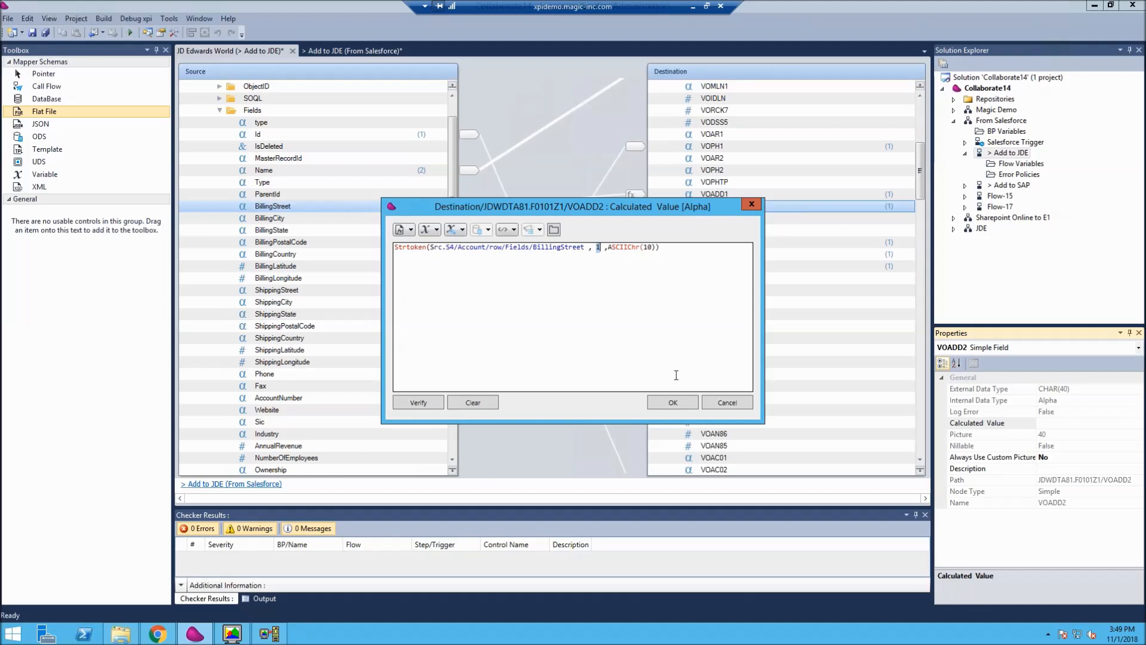
click(669, 404)
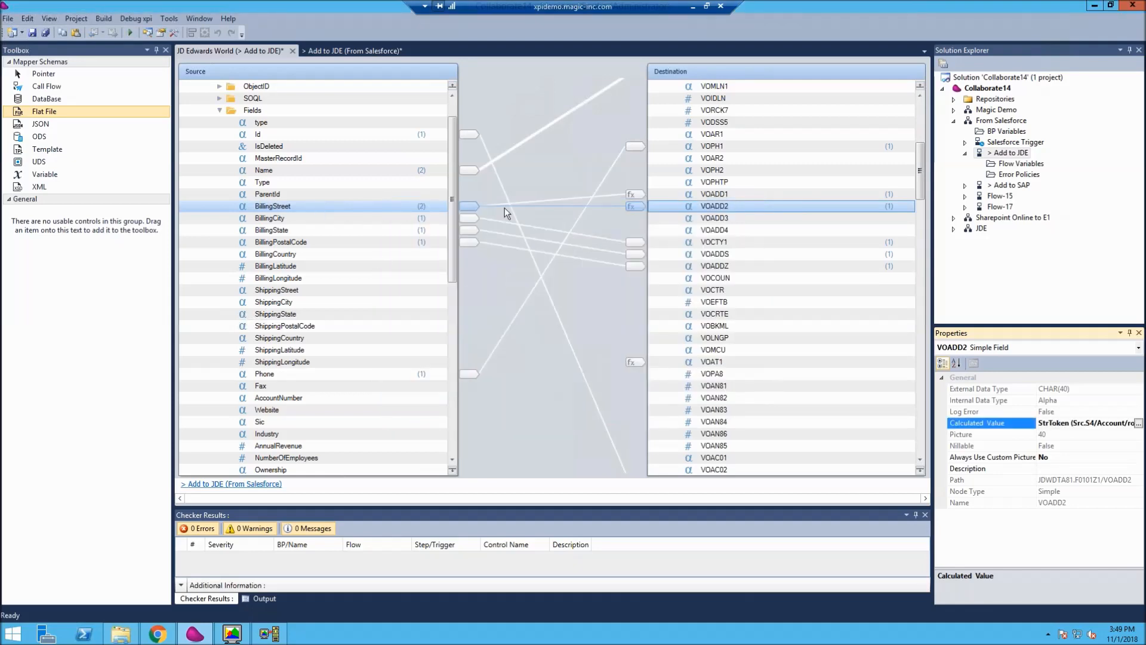
- Switch to Salesforce in Chrome, open the Los Angeles Dodgers account for editing, and examine the multi-line Billing Street field
click(157, 633)
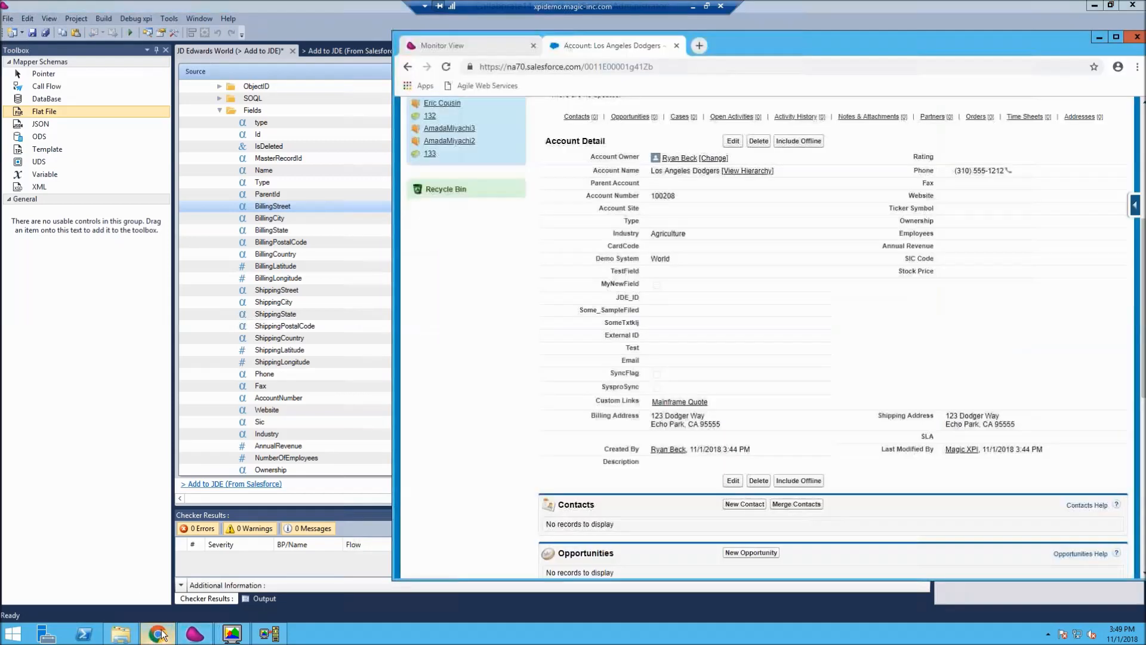
click(722, 477)
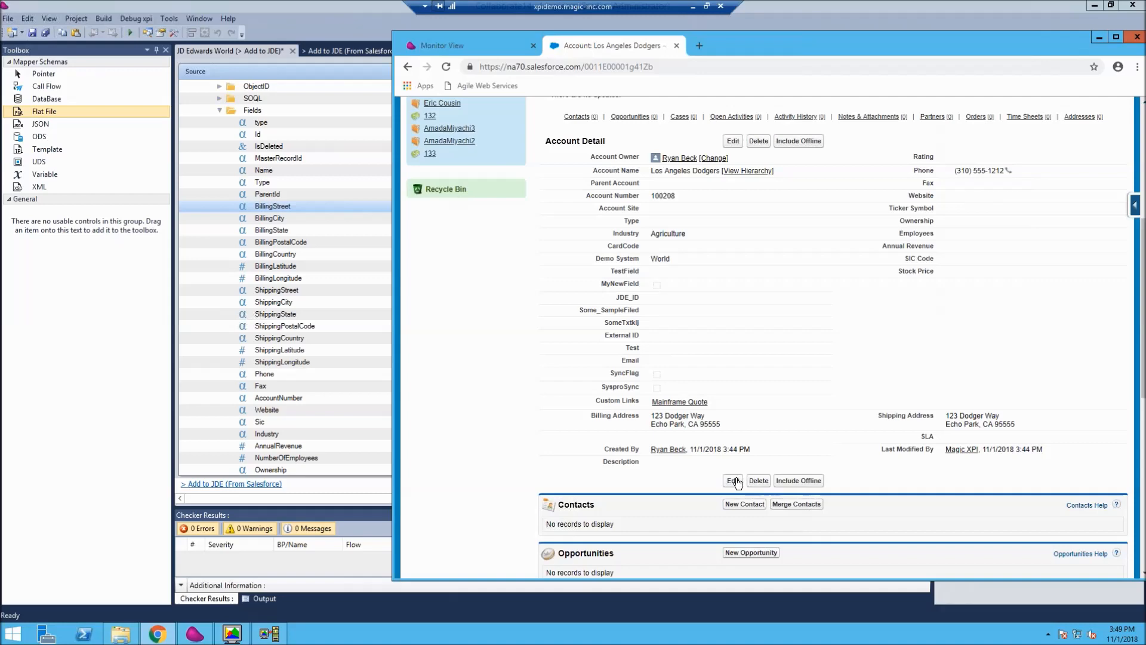
scroll(722, 471, down, 4)
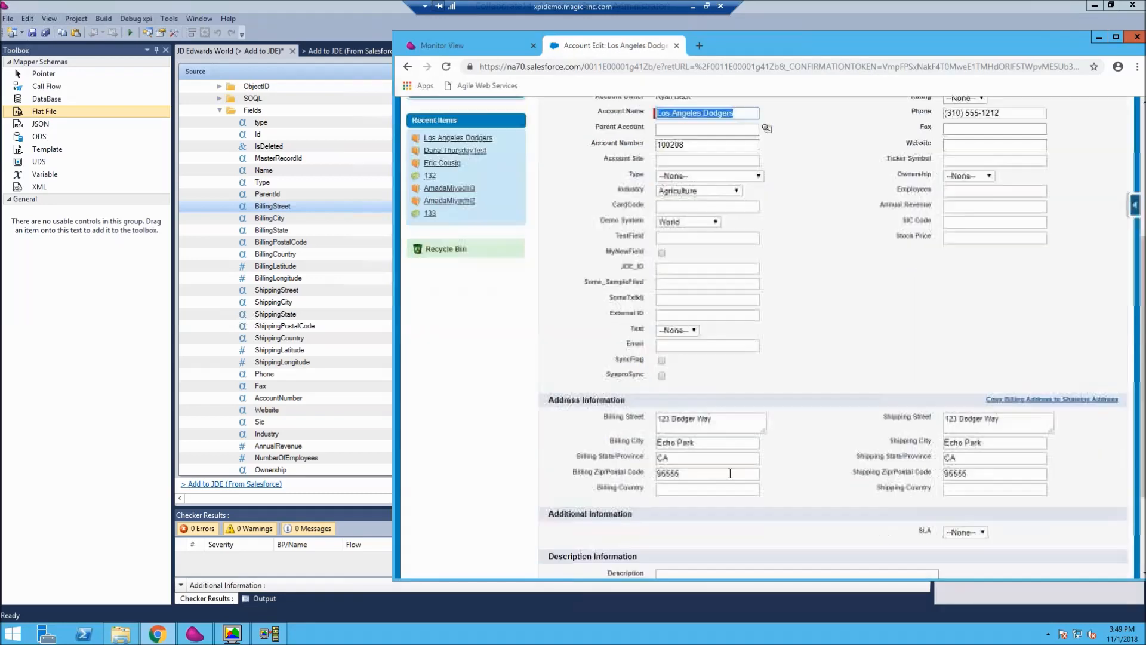
click(752, 427)
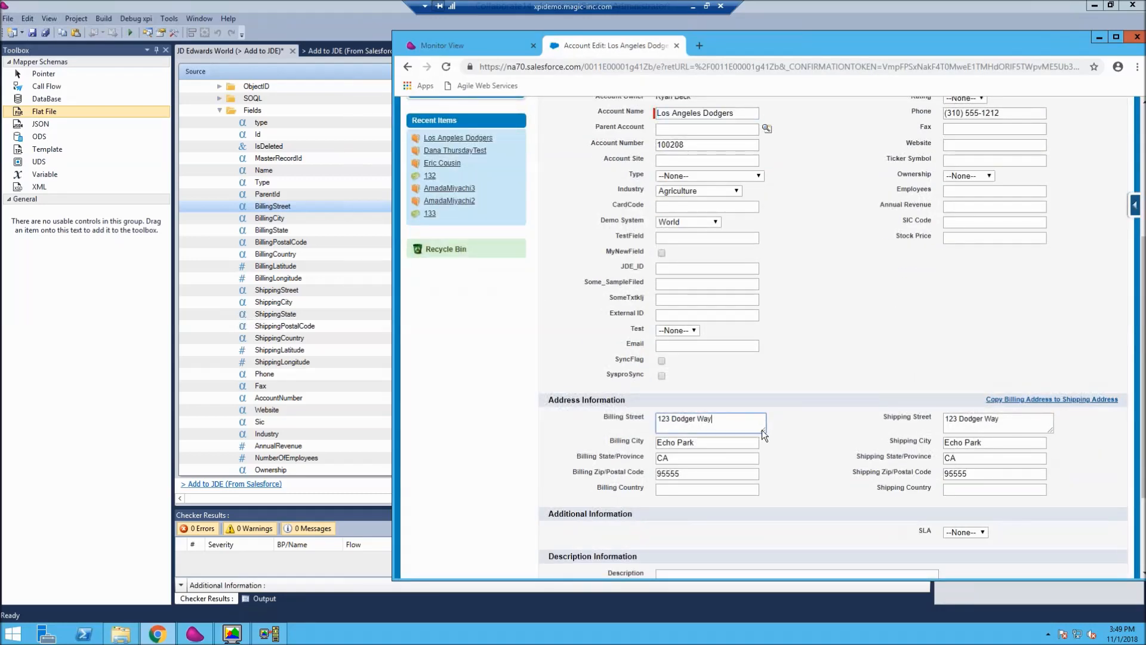
drag(763, 430, 757, 481)
- Return to Magic xpi and examine VOADD2's calculated mapping and the connections of the surrounding destination fields
click(338, 314)
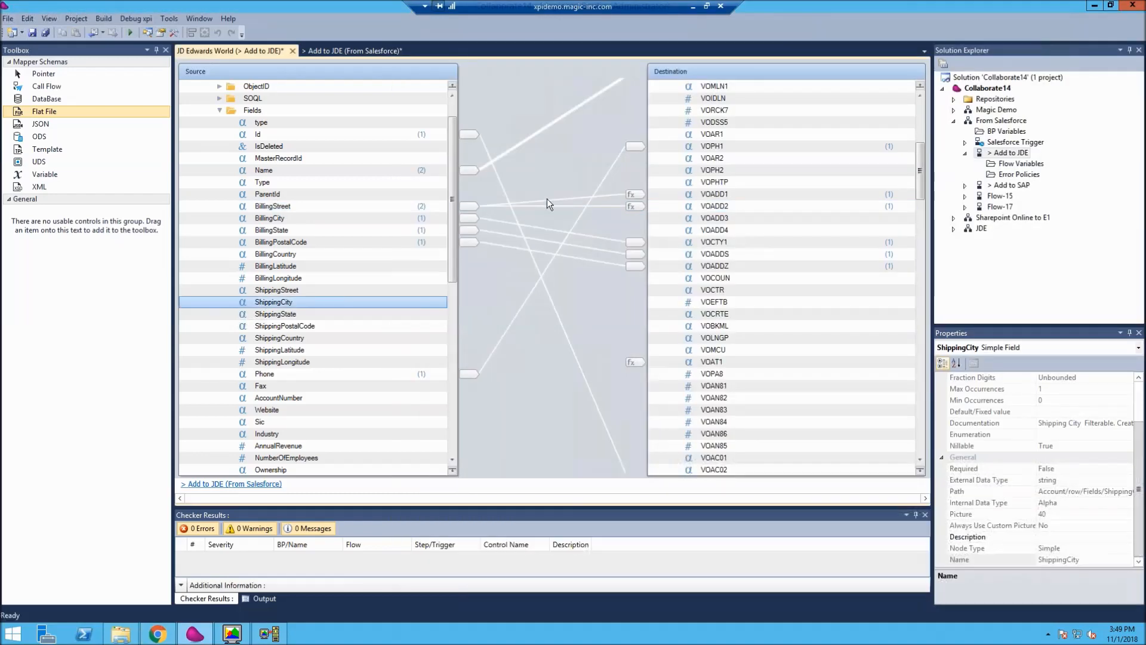
click(716, 229)
click(719, 206)
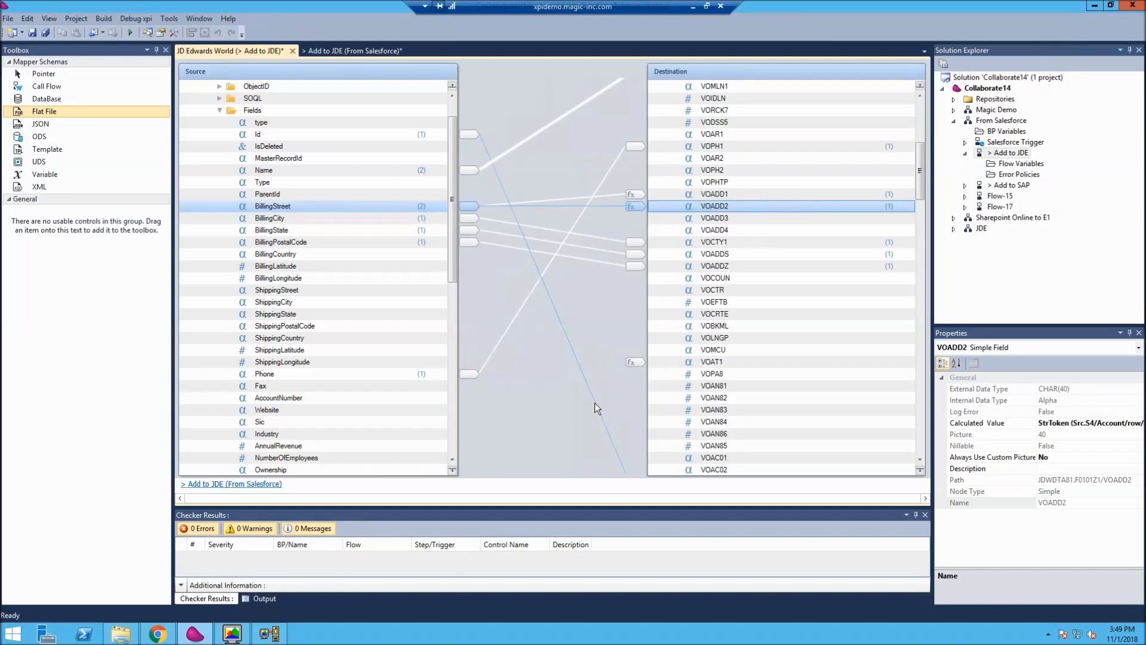
scroll(687, 289, up, 2)
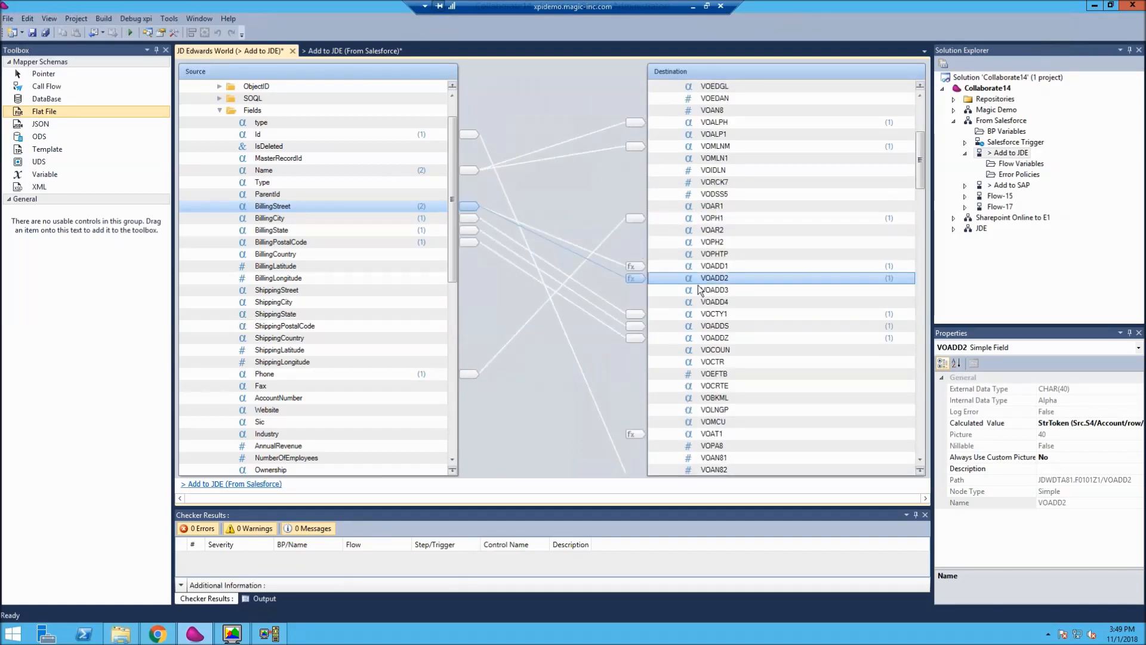
scroll(699, 288, up, 6)
scroll(721, 368, down, 6)
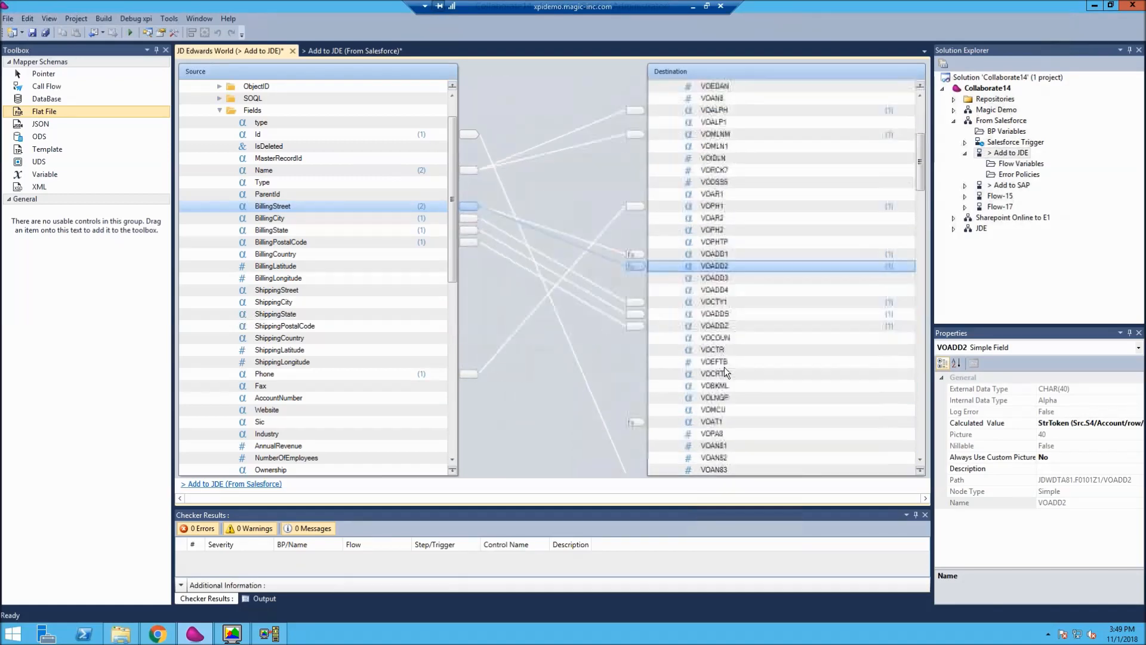
scroll(860, 256, down, 3)
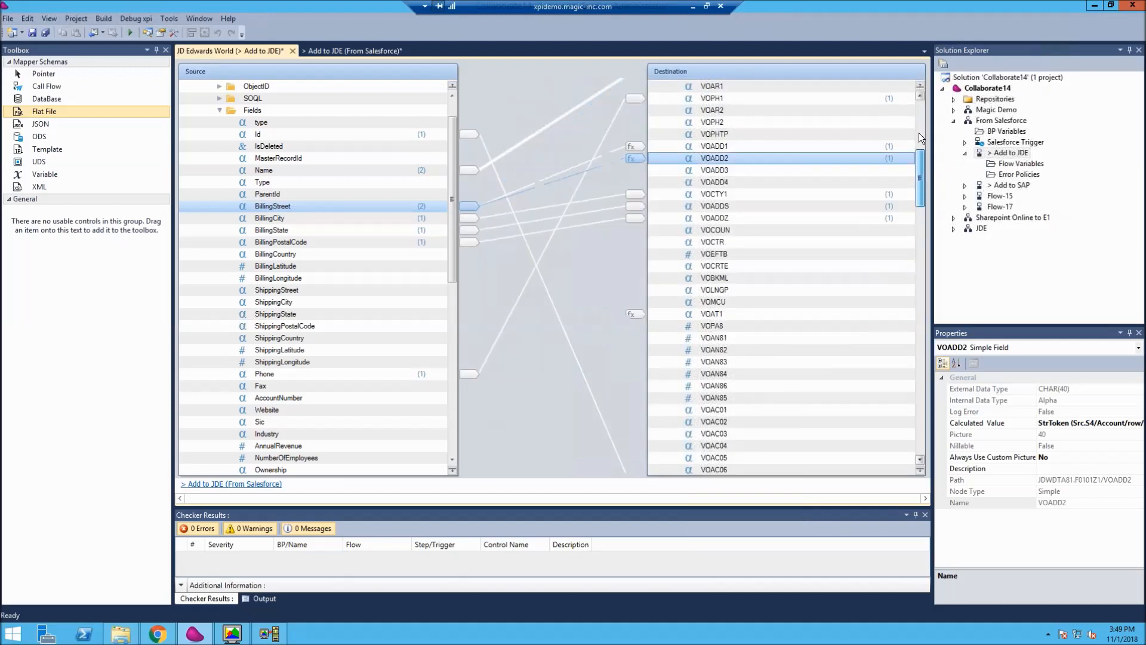
scroll(919, 133, up, 2)
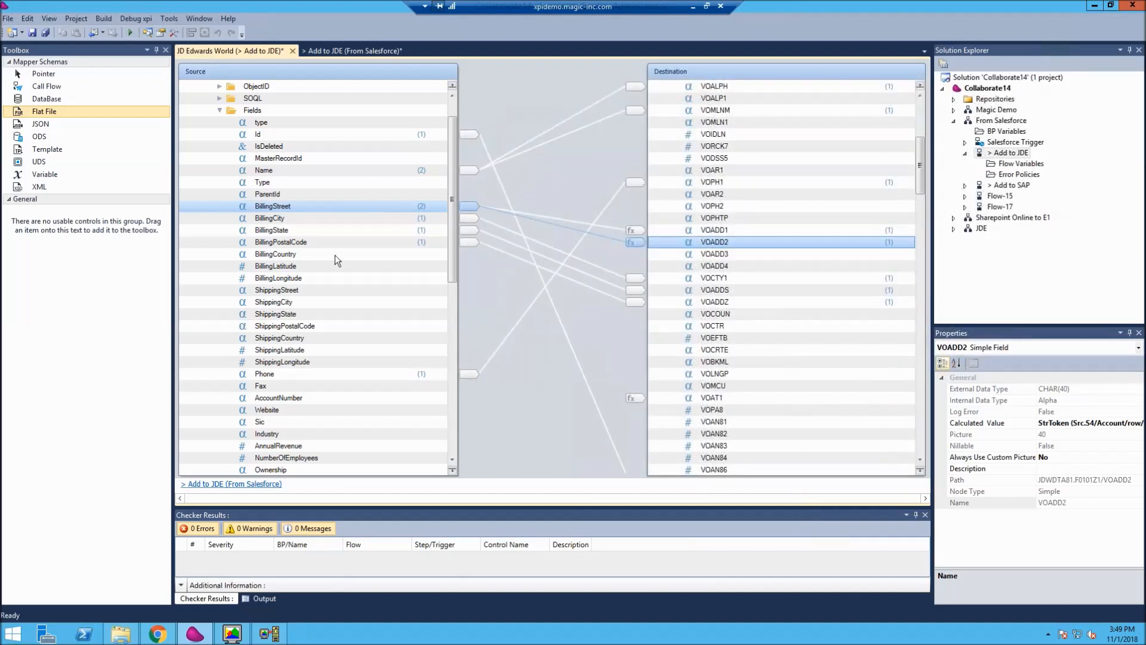
- Inspect the BillingState mapping of the VOADDS destination field and the calculated value of VOAT1
click(715, 291)
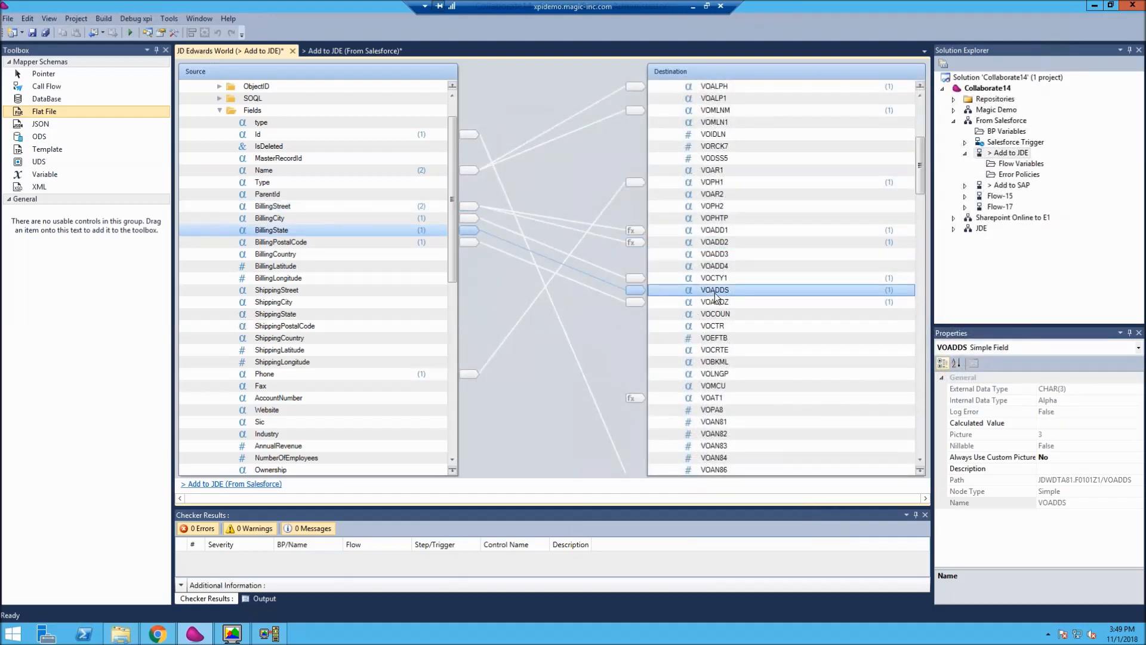
scroll(699, 301, down, 2)
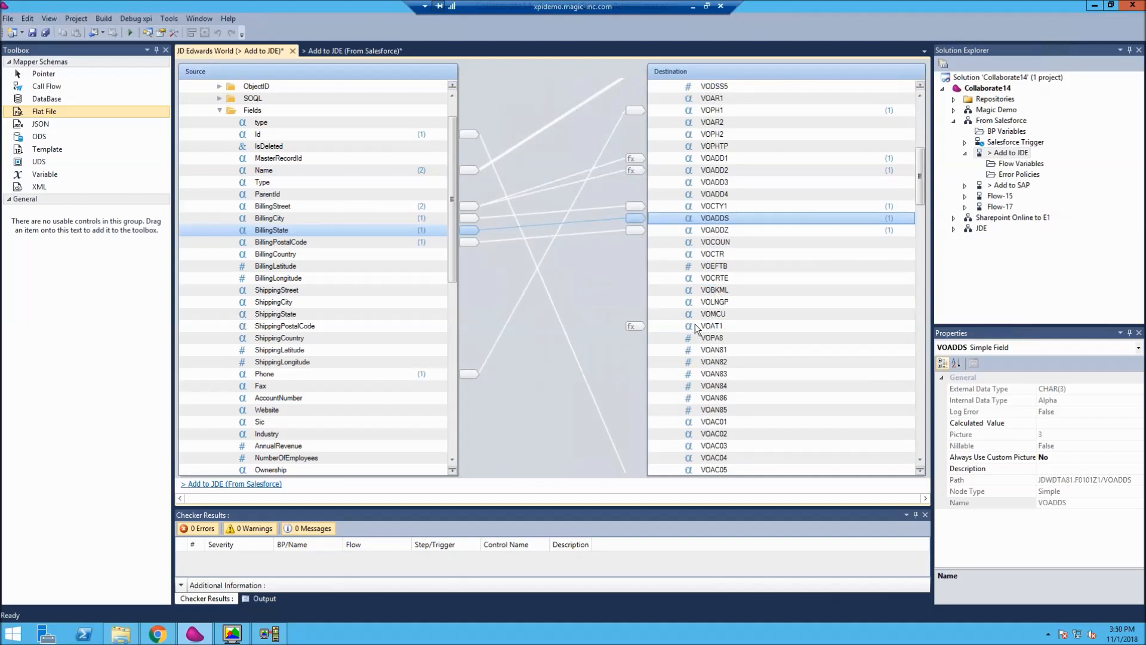
click(695, 325)
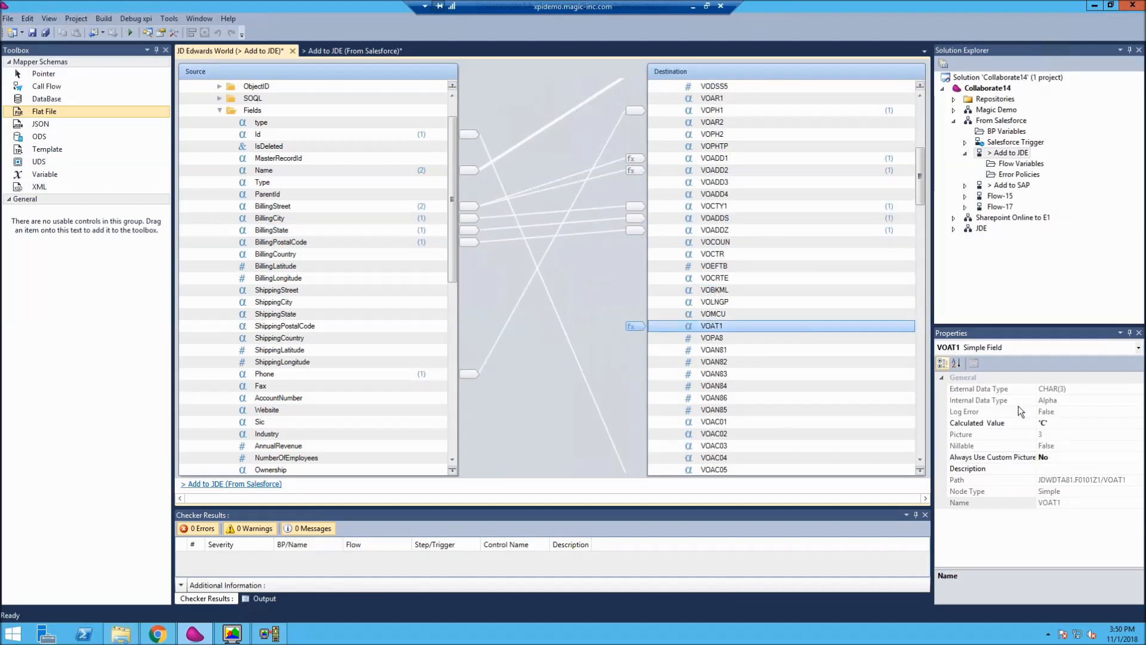
click(1051, 422)
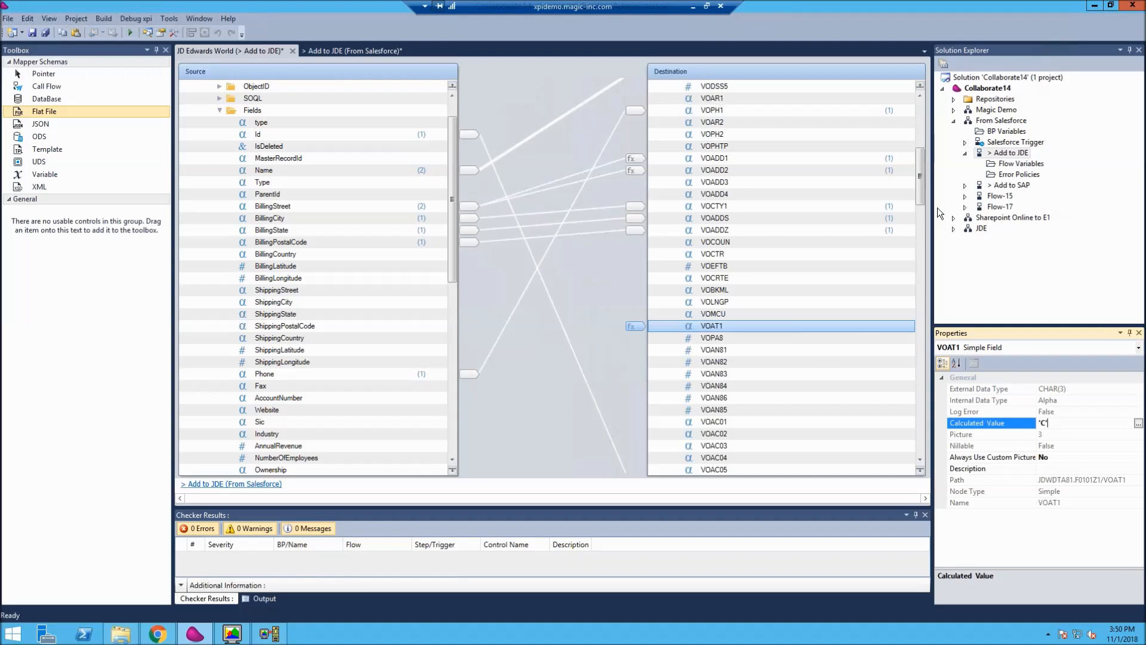
- Examine the JDWDTA81.F0101Z1 destination record's condition and its connection to the source Account row
drag(922, 191, 919, 131)
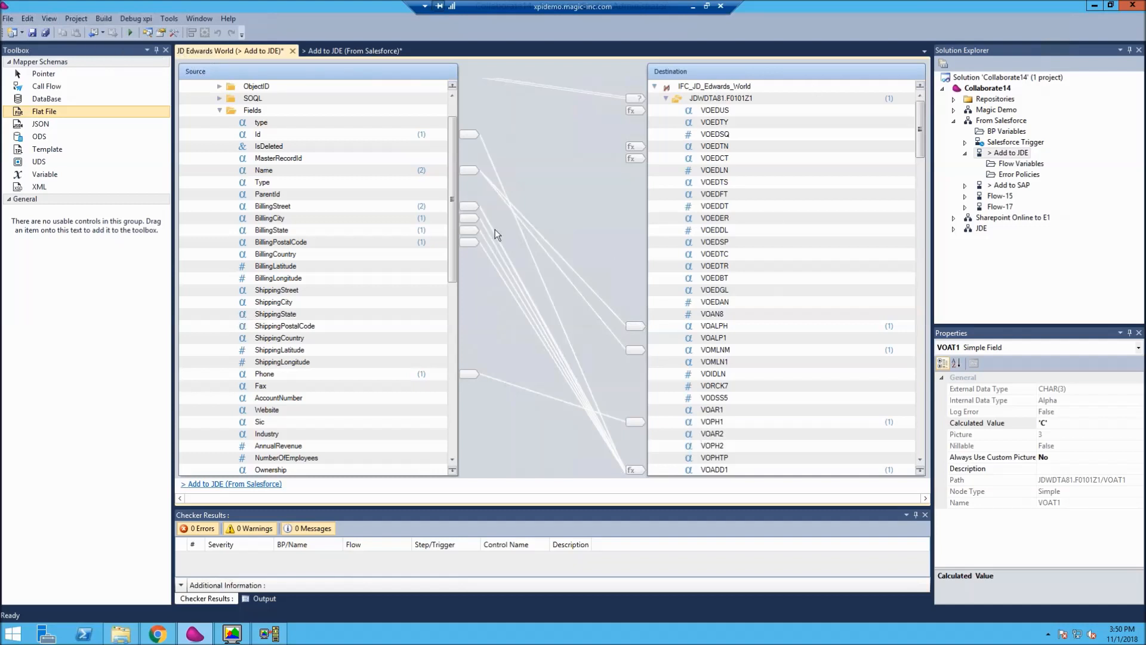
scroll(453, 159, up, 1)
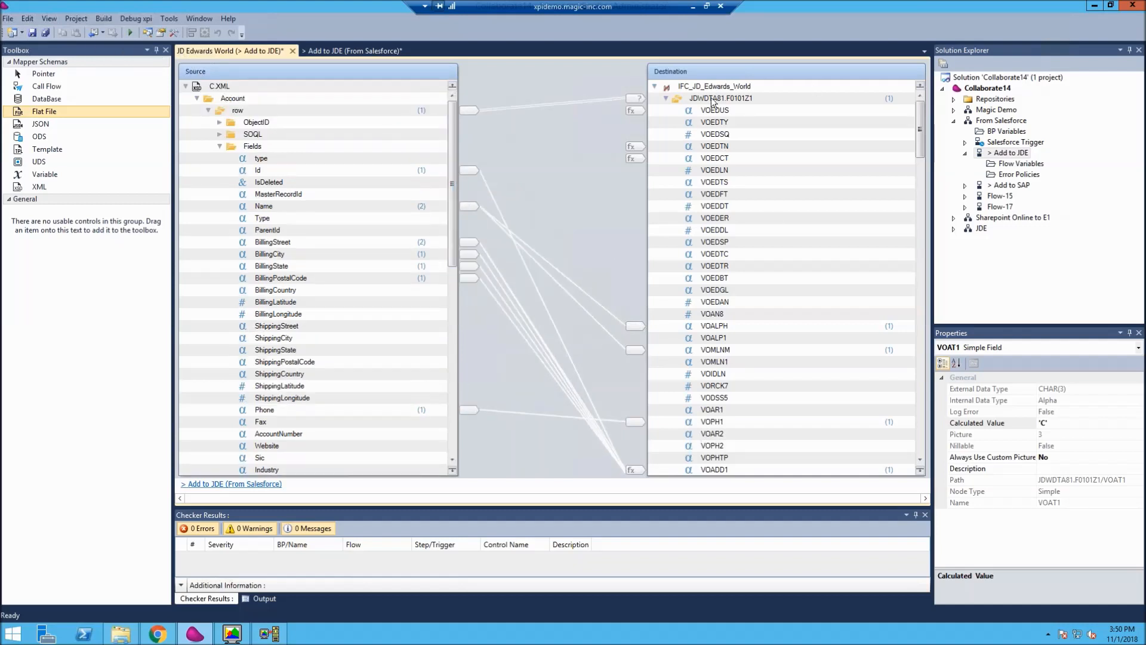
click(732, 99)
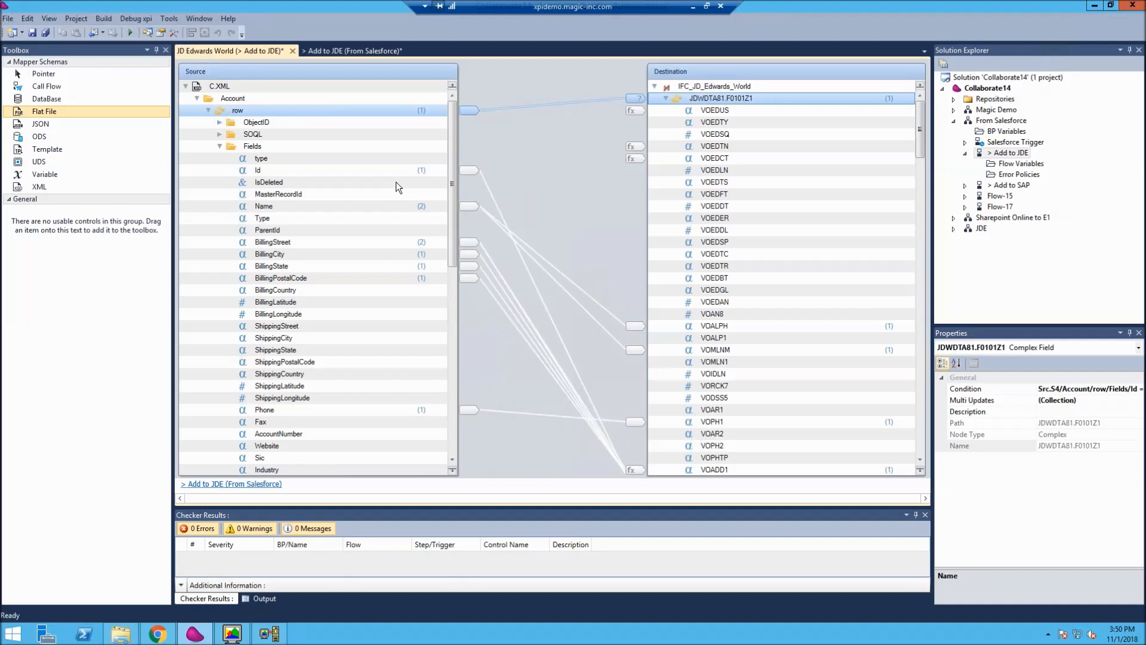
click(66, 18)
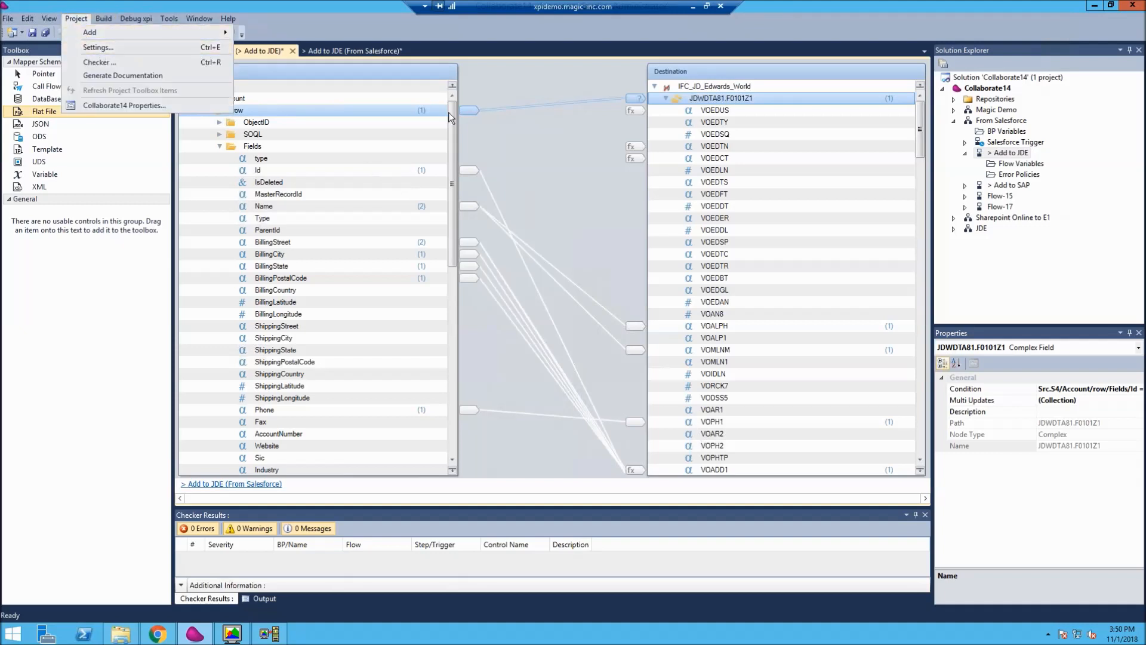
click(546, 150)
- Inspect the properties of the VOEDDL, VOEDCT and VOEDTN destination fields, including VOEDTN's calculated value
click(722, 240)
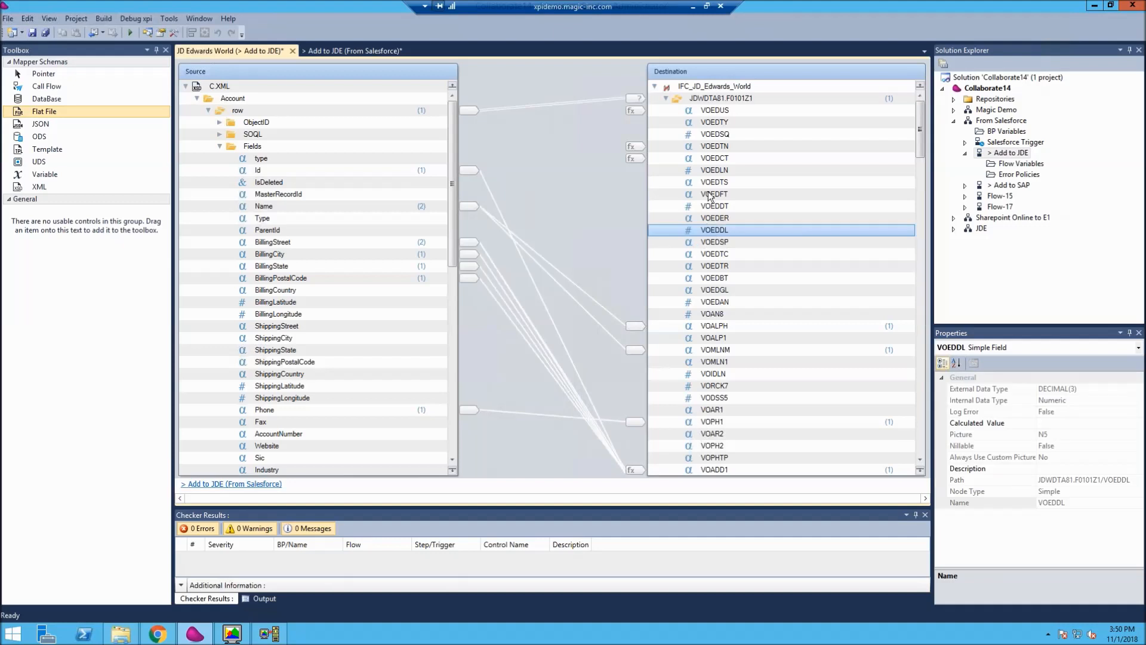
click(719, 158)
click(724, 149)
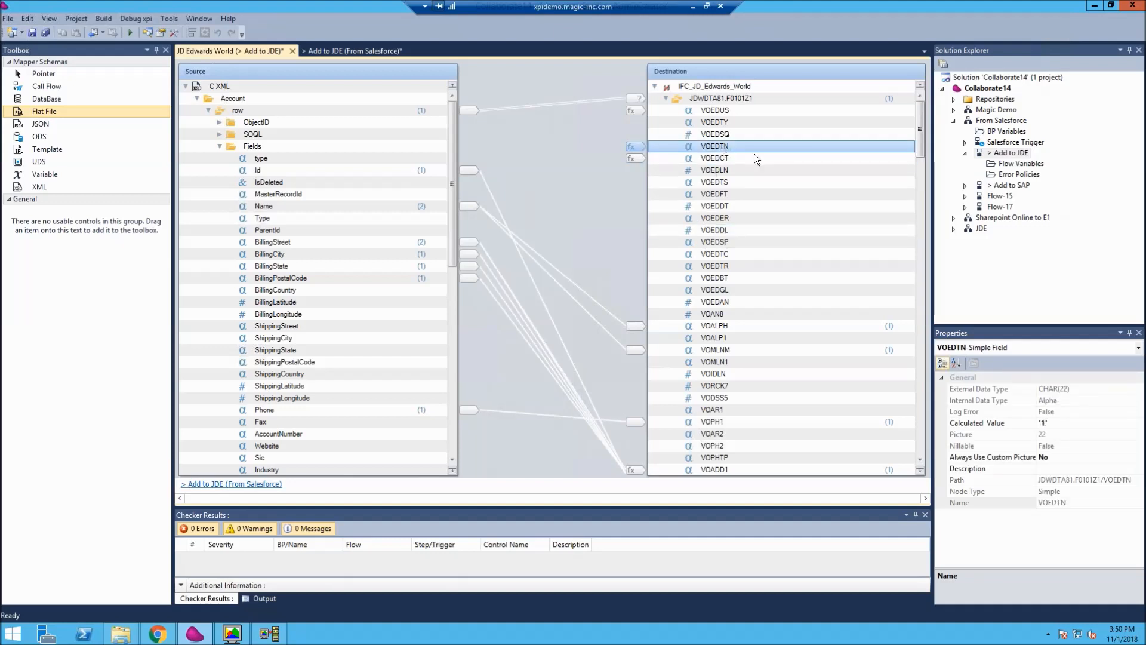